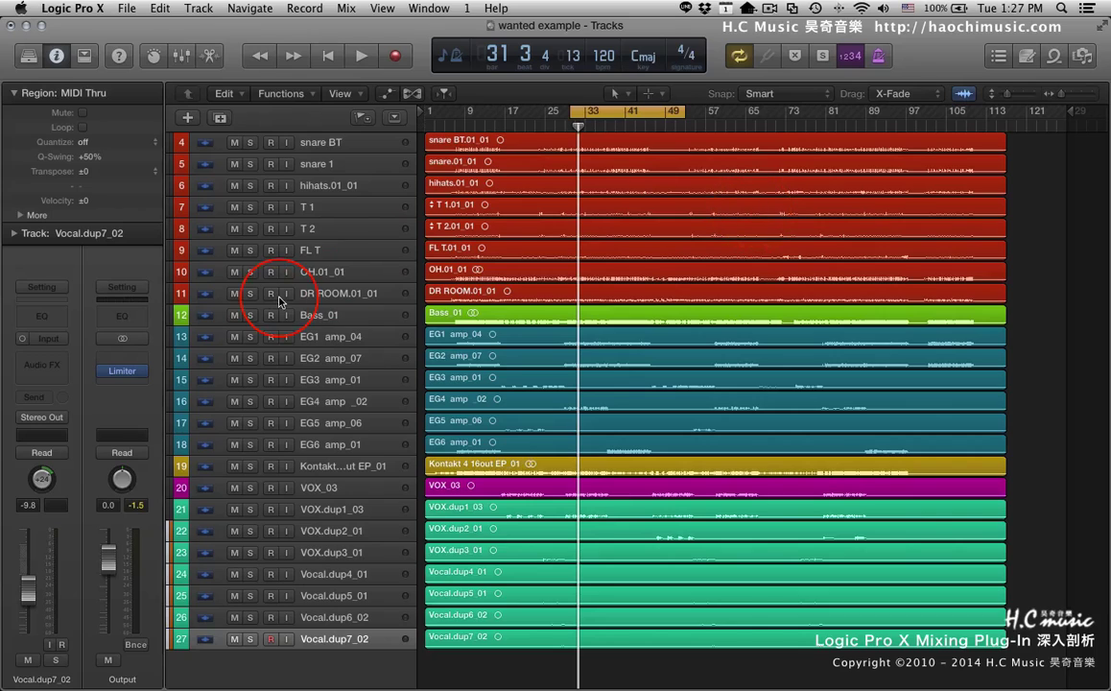
click(121, 376)
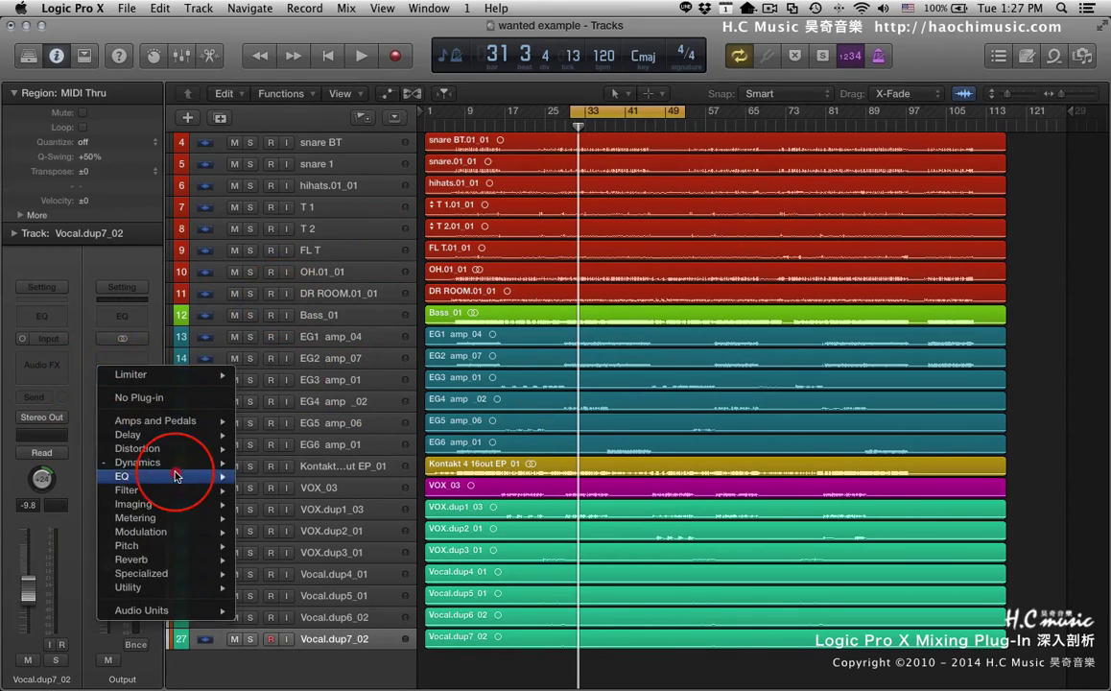
mouse_move(178, 462)
mouse_move(303, 549)
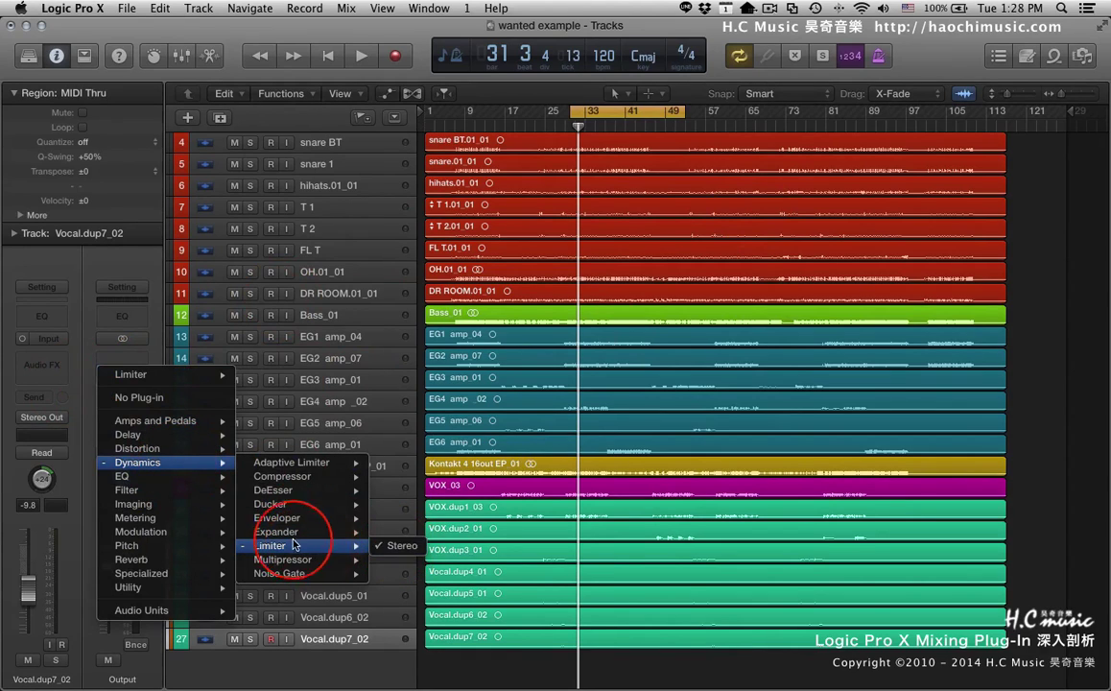
click(211, 346)
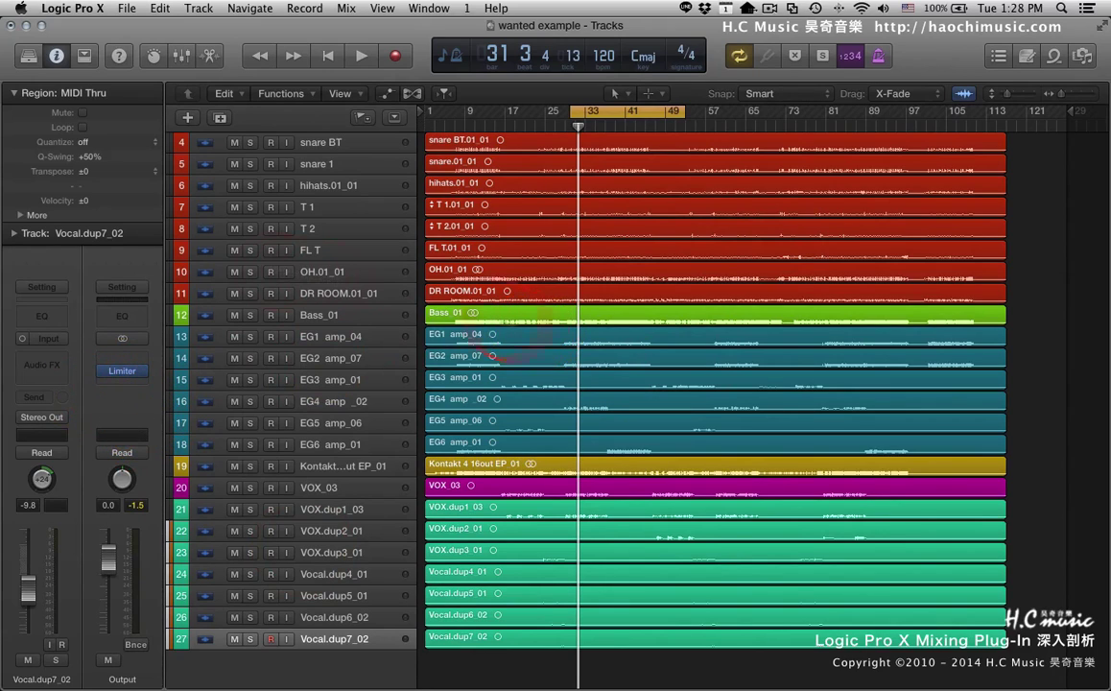
Step: Insert a stereo Match EQ before the Limiter on the Output channel and move its window over the track regions
click(142, 363)
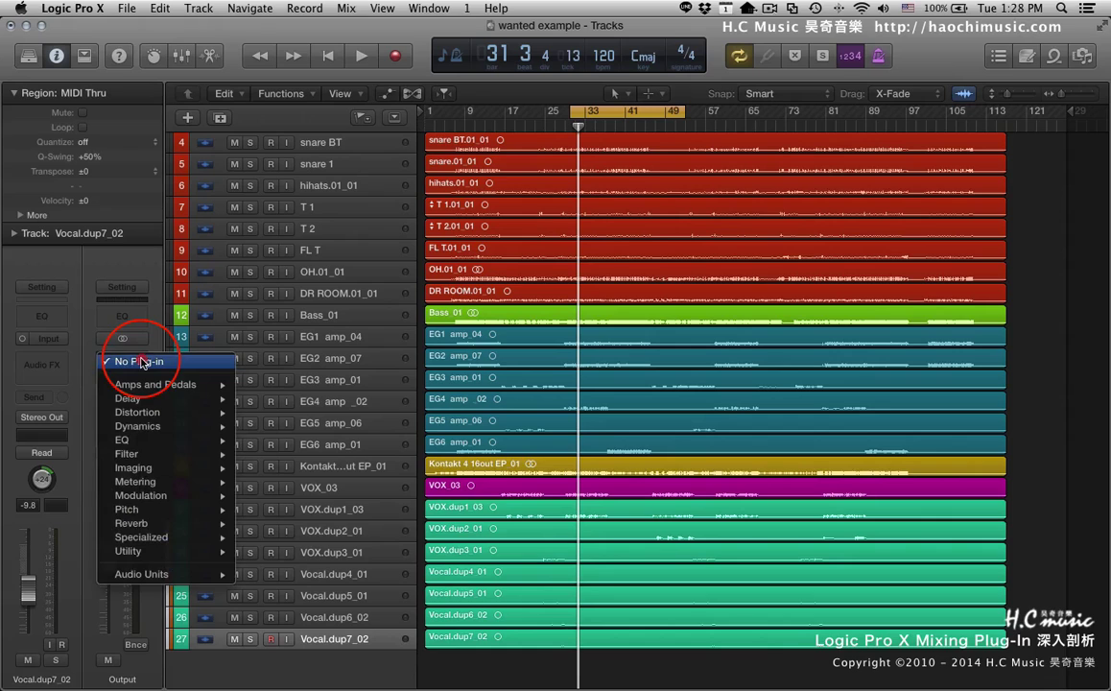
mouse_move(183, 450)
mouse_move(287, 467)
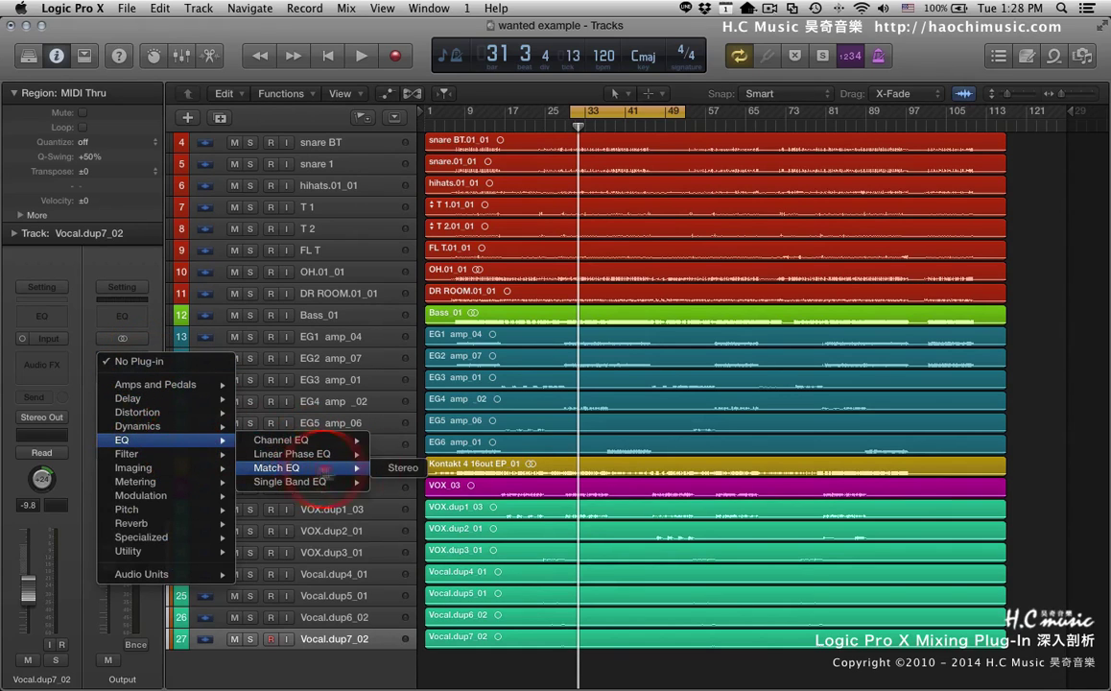
click(397, 465)
drag(312, 74, 695, 149)
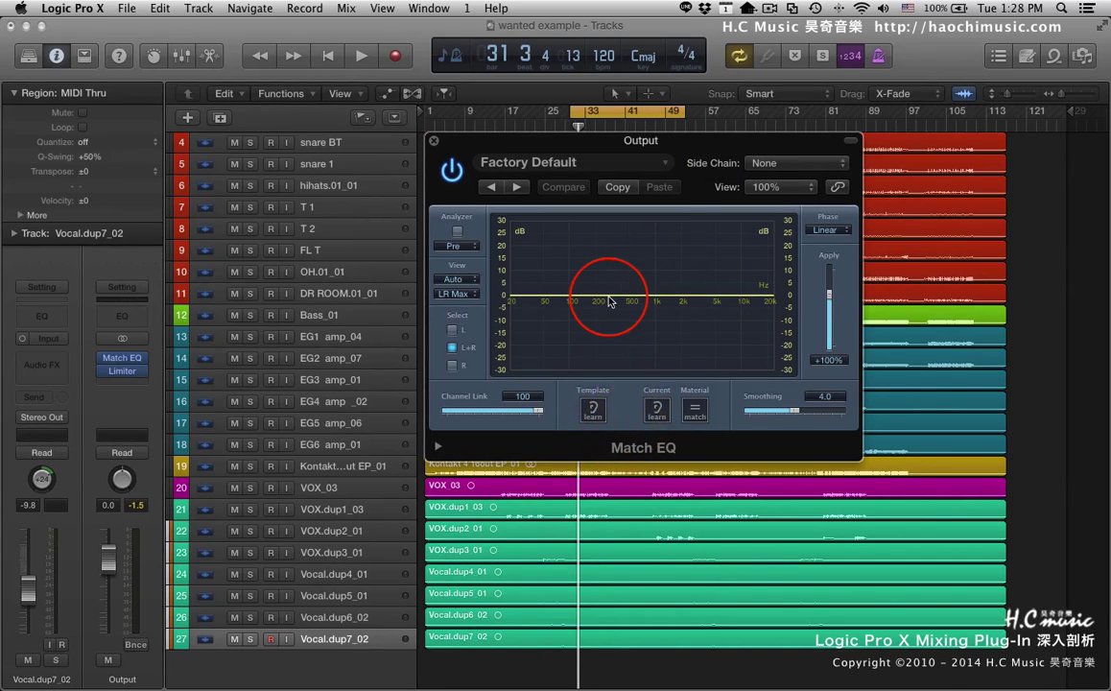
Step: Shape narrow cuts in the Match EQ curve, including one of about -9.9 dB at 1900 Hz with Q 4.80
drag(609, 301, 651, 327)
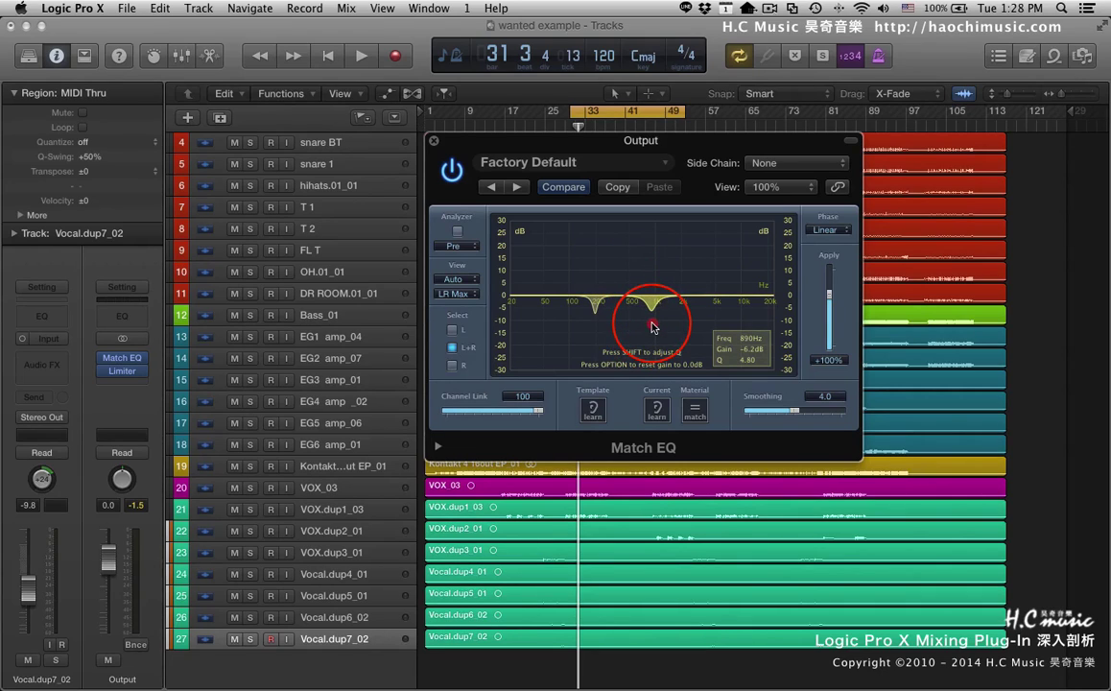
drag(651, 328, 681, 336)
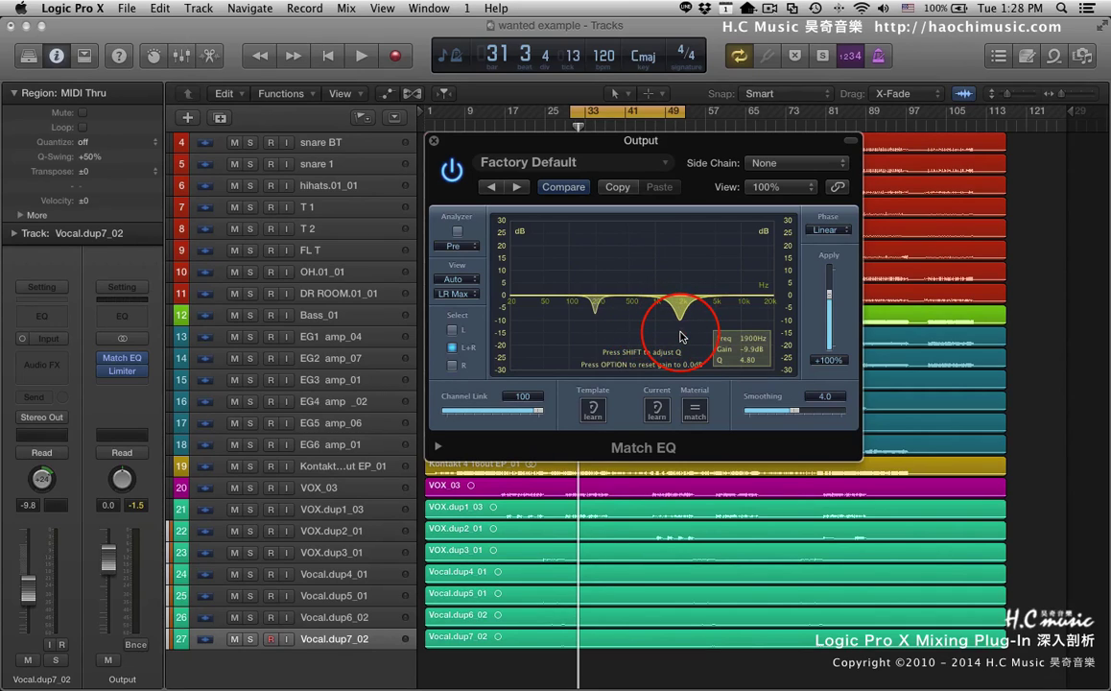
drag(681, 335, 636, 283)
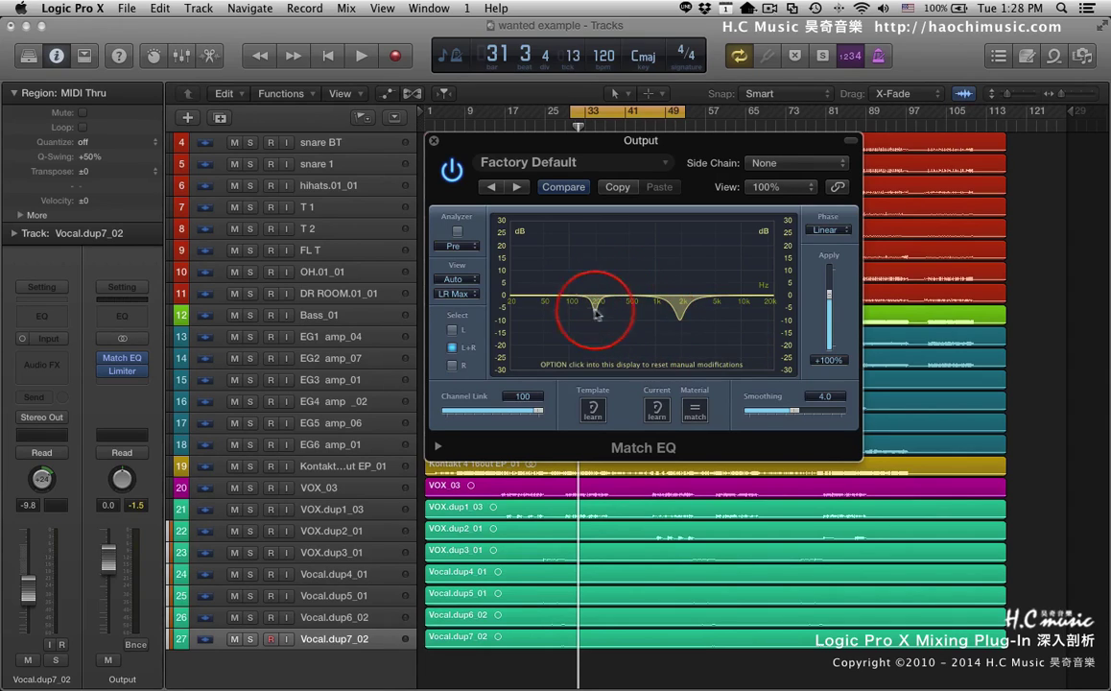
Step: Reset all manual modifications of the EQ curve, undo the reset once, and reset the curve again
alt+click(625, 329)
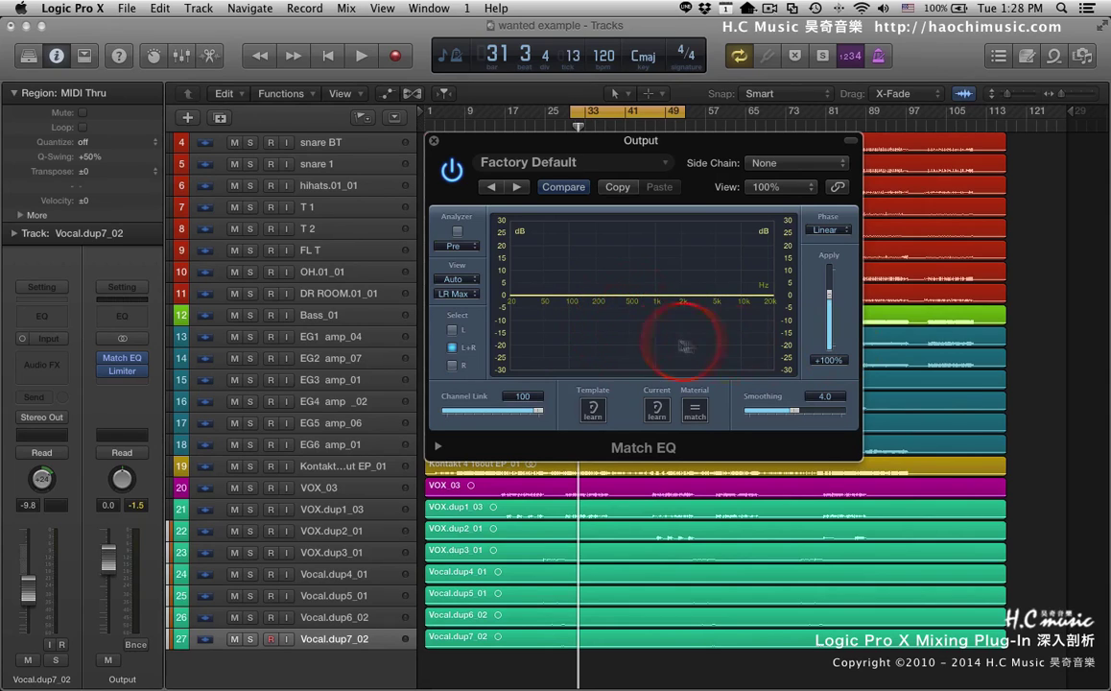
key(super+z)
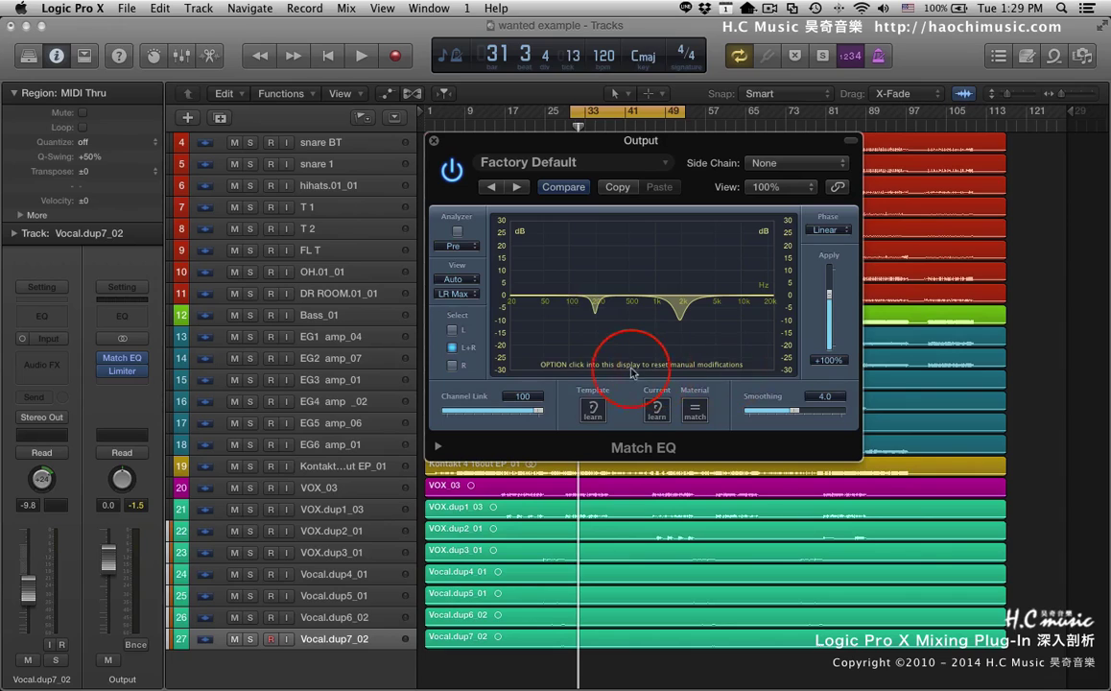
alt+click(621, 358)
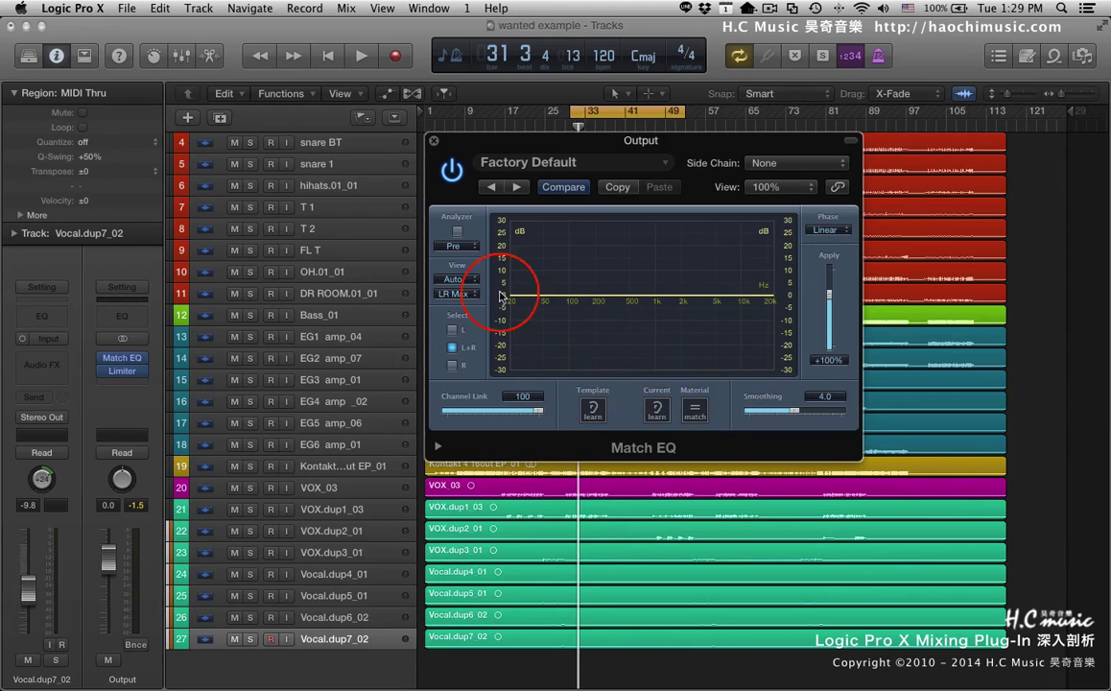
Step: Enable the Match EQ analyzer in Post mode and play the song briefly to examine its spectrum
click(458, 233)
click(469, 247)
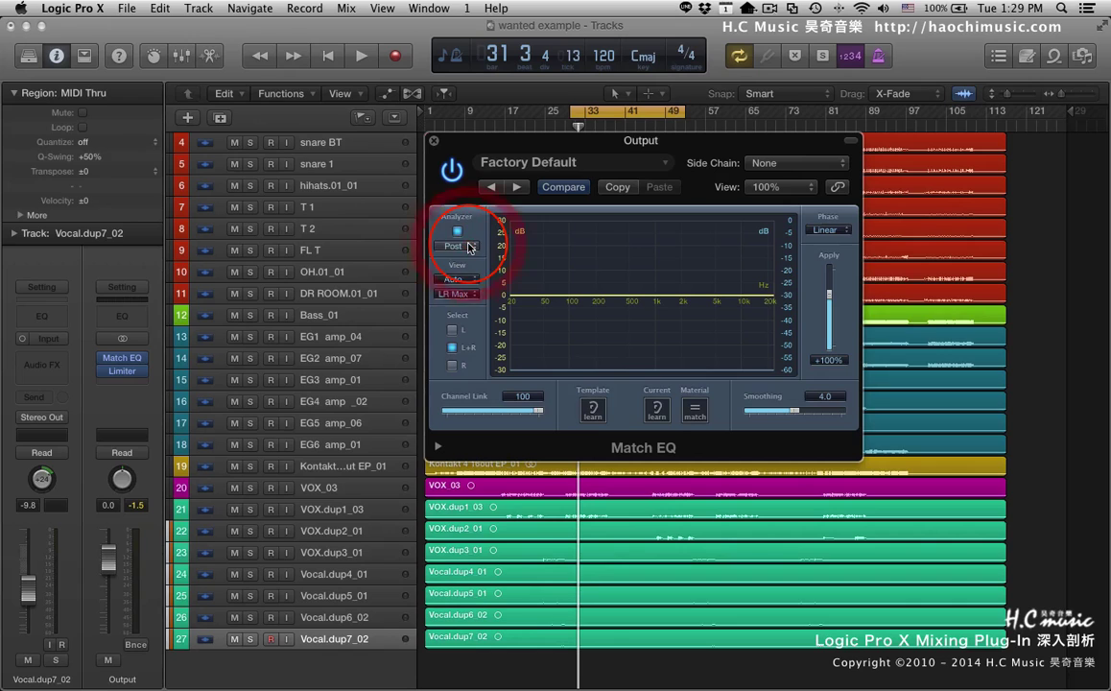
key(space)
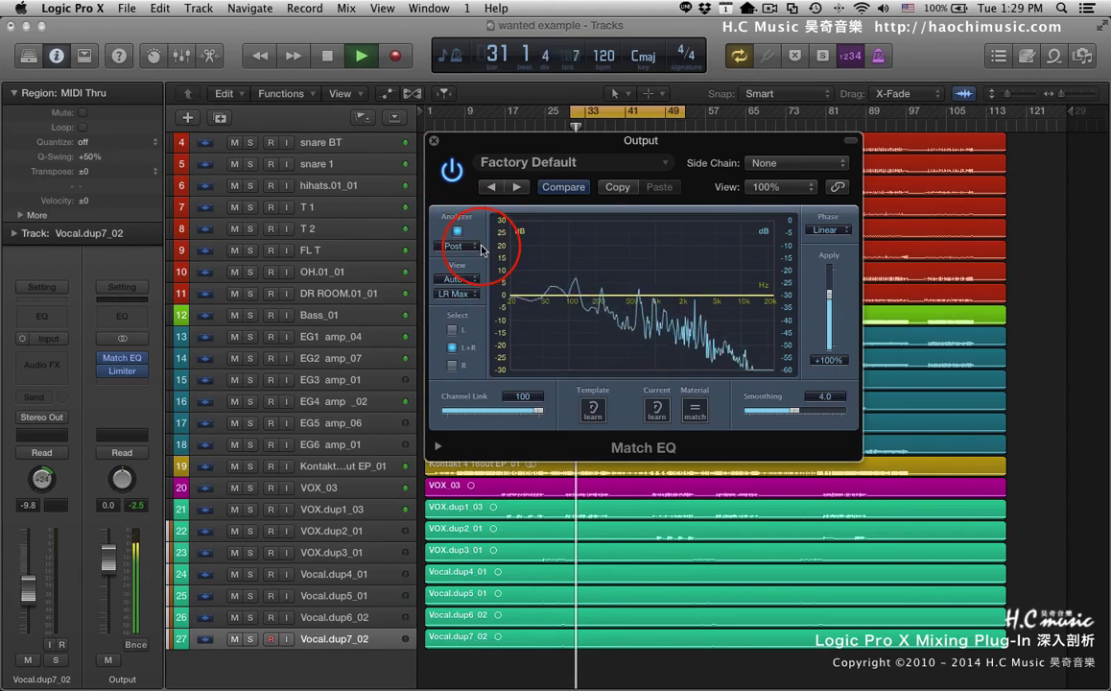
key(space)
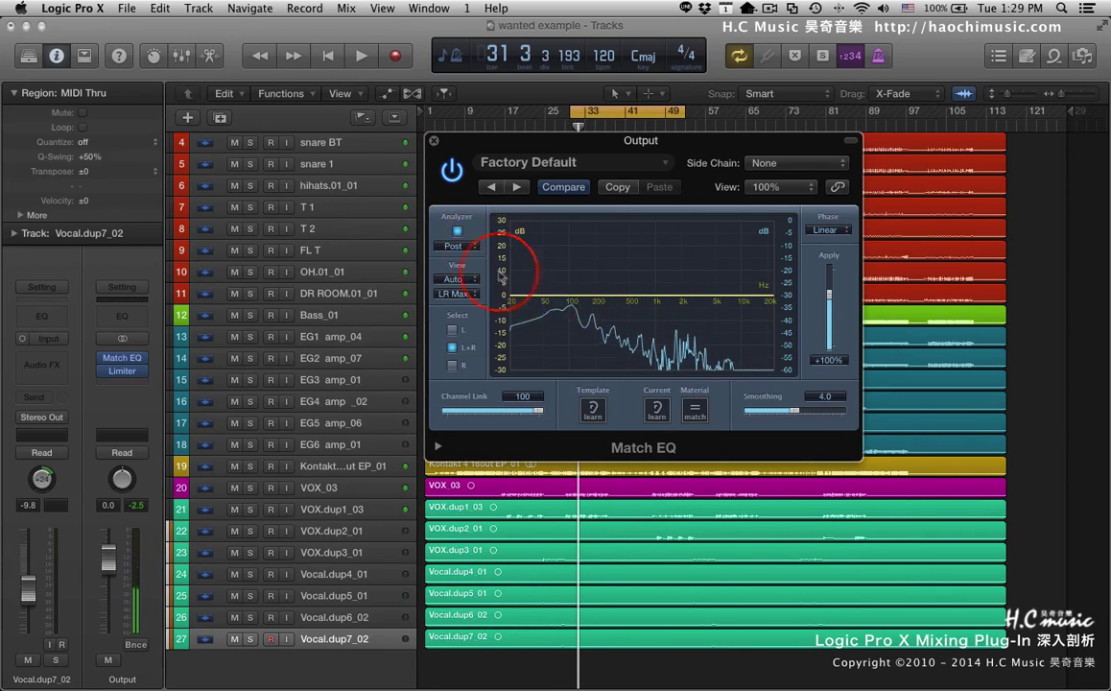
Step: Shape a broad cut about 24 dB deep near 2 kHz and compare the Post and Pre analyzer displays during playback
mouse_move(696, 300)
drag(696, 301, 693, 335)
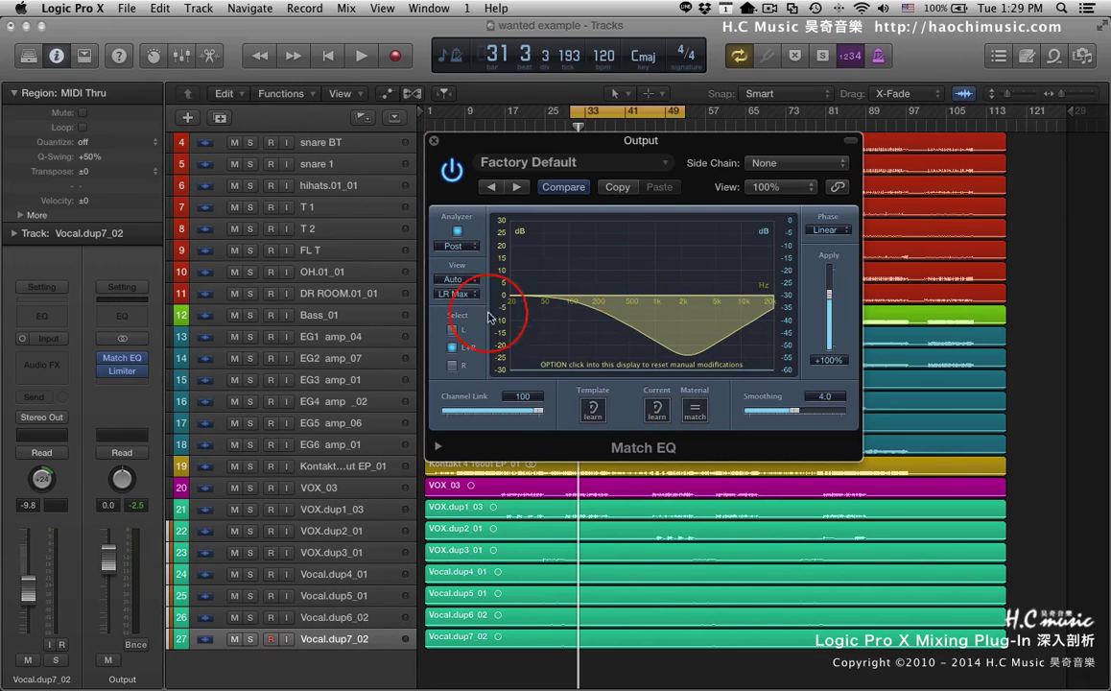
key(space)
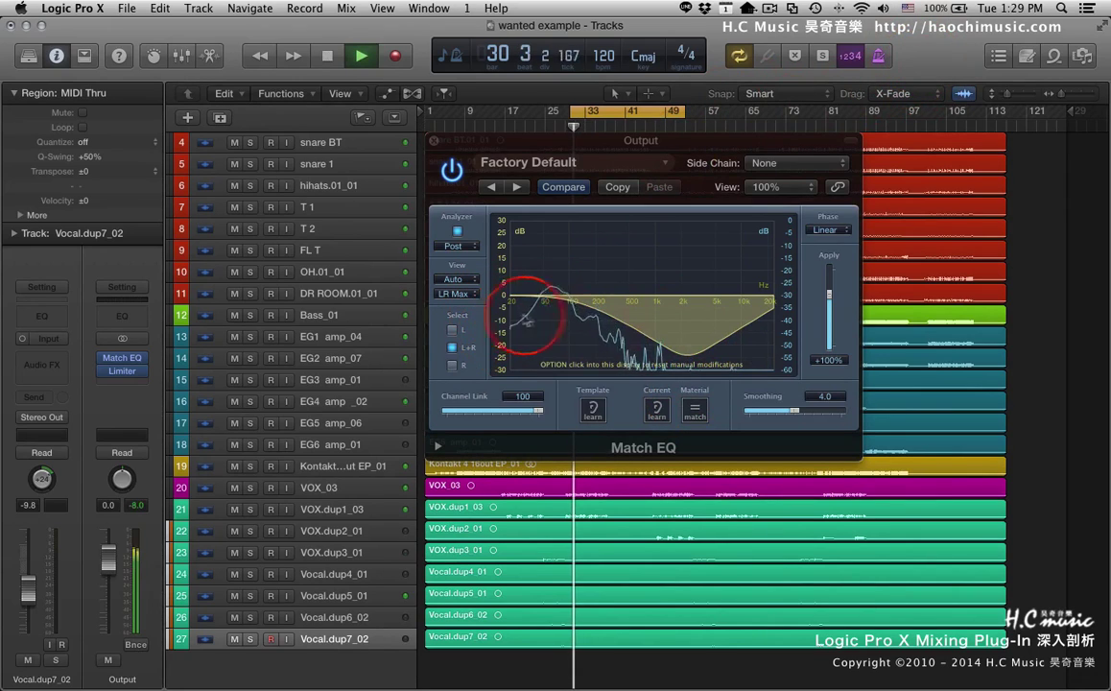
click(474, 247)
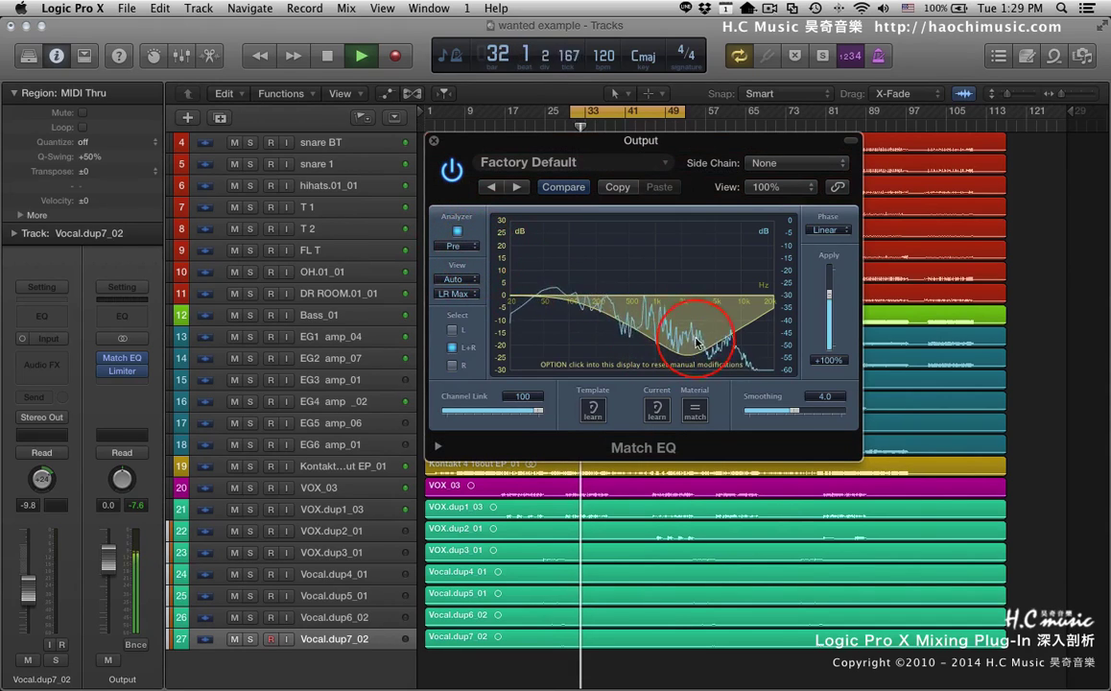
key(space)
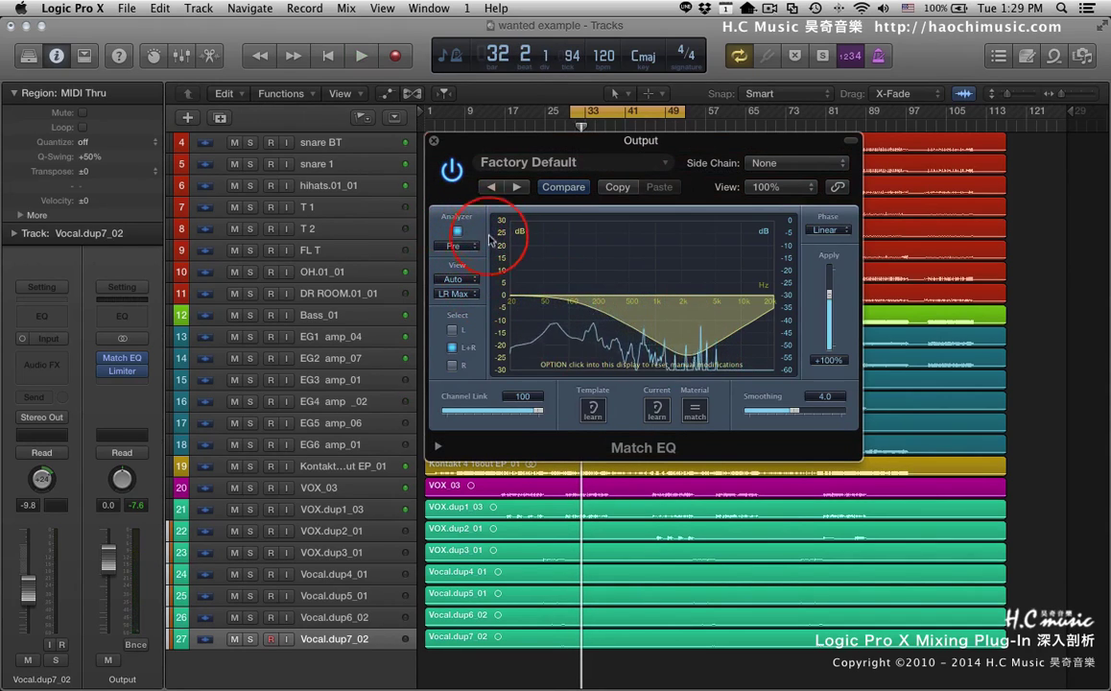
click(459, 231)
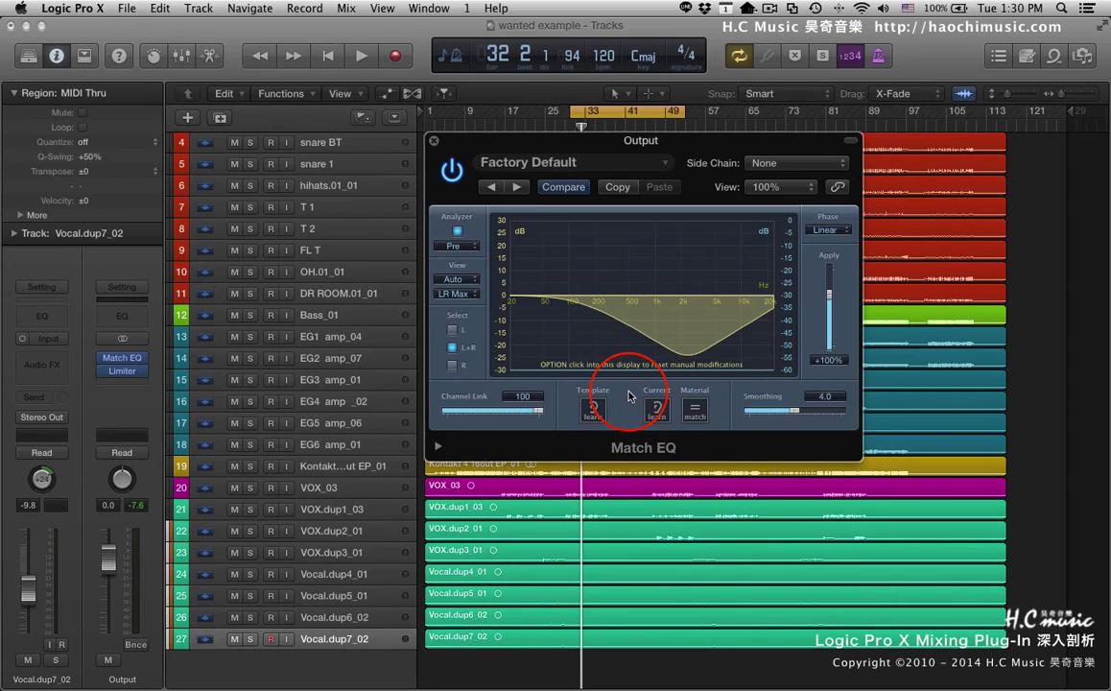
Step: Move the Match EQ window slightly and load the stereo Match EQ preset Funk 03
drag(689, 141, 668, 176)
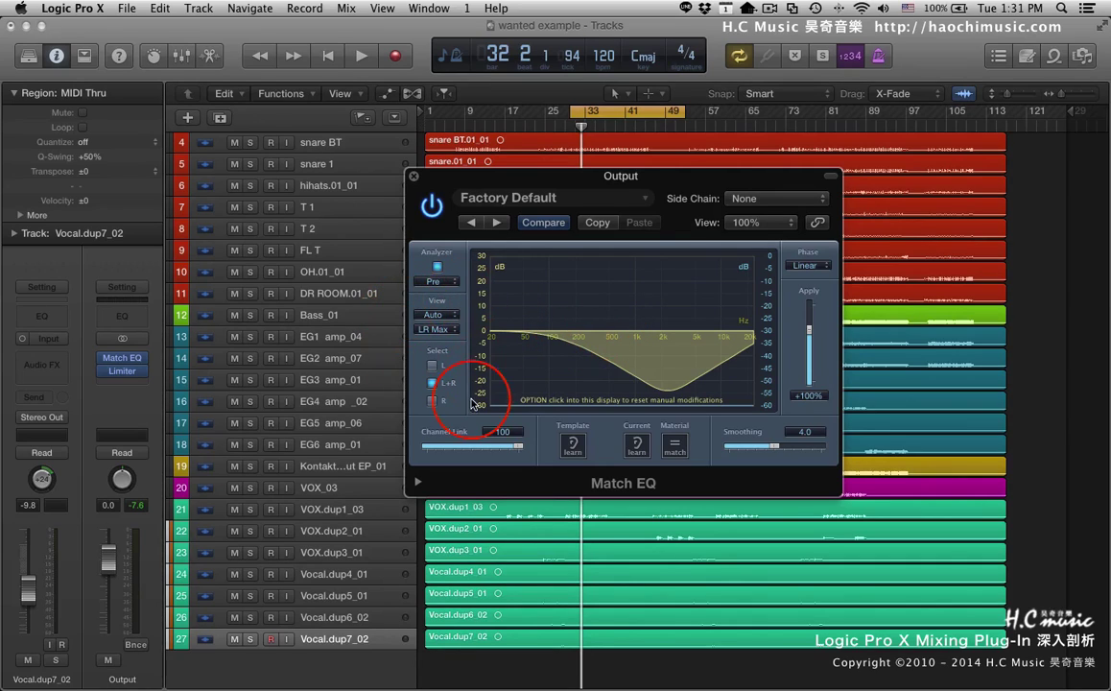
click(612, 195)
mouse_move(533, 470)
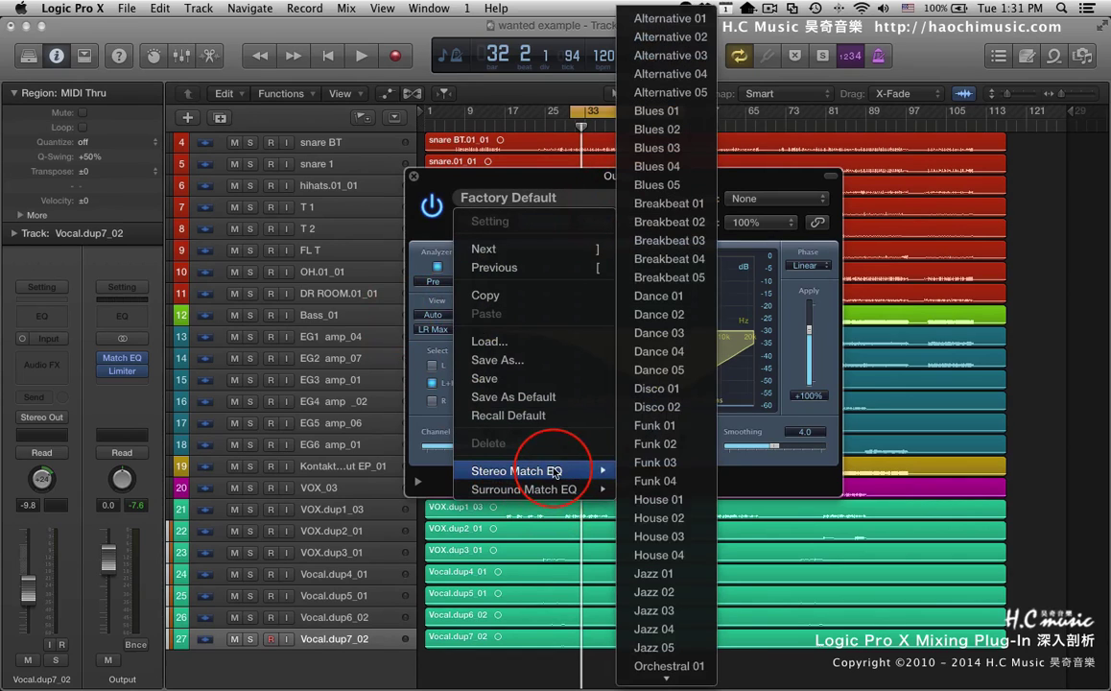
click(645, 470)
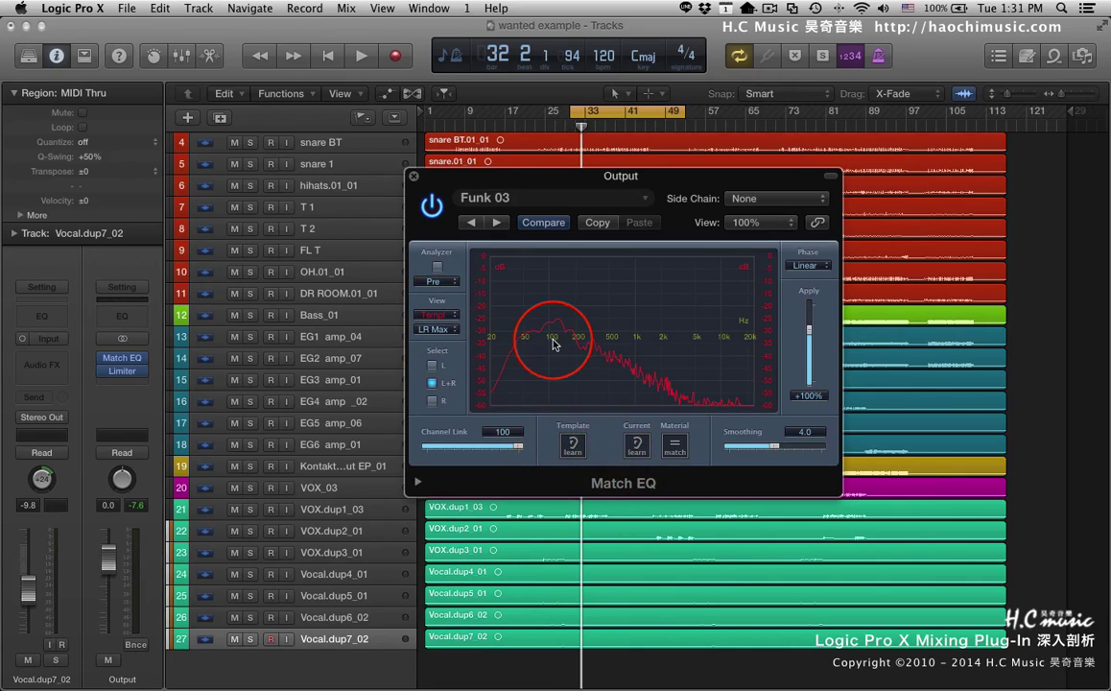
Step: Show the Current Material curve and learn the current material's spectrum from a short playback of the song
click(441, 313)
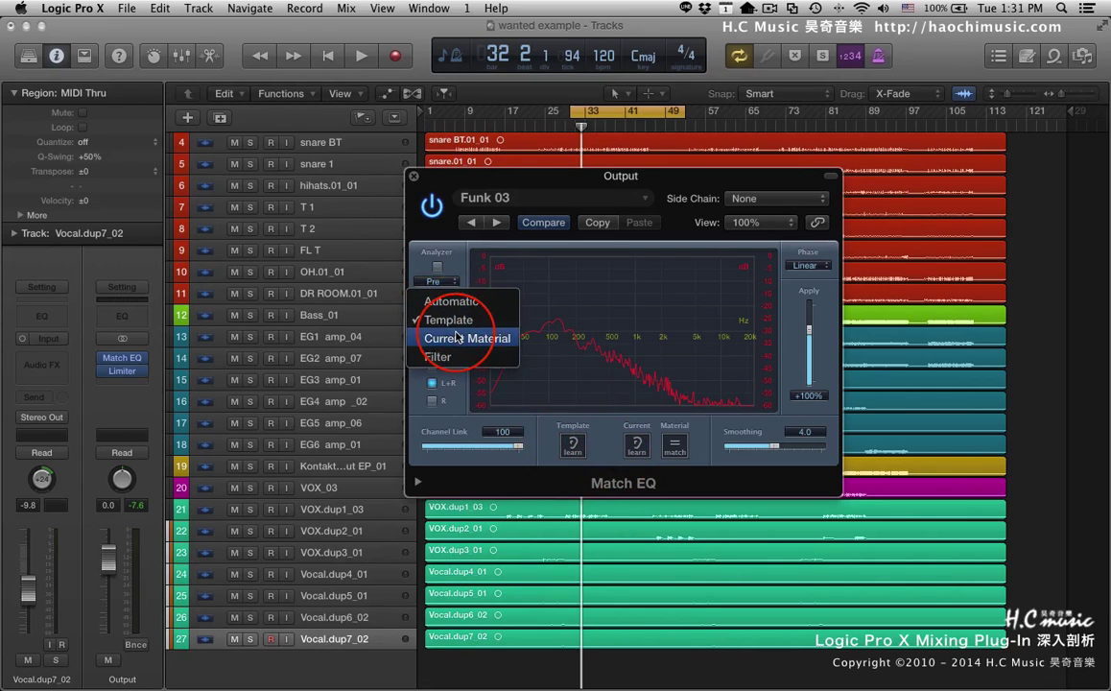
click(457, 338)
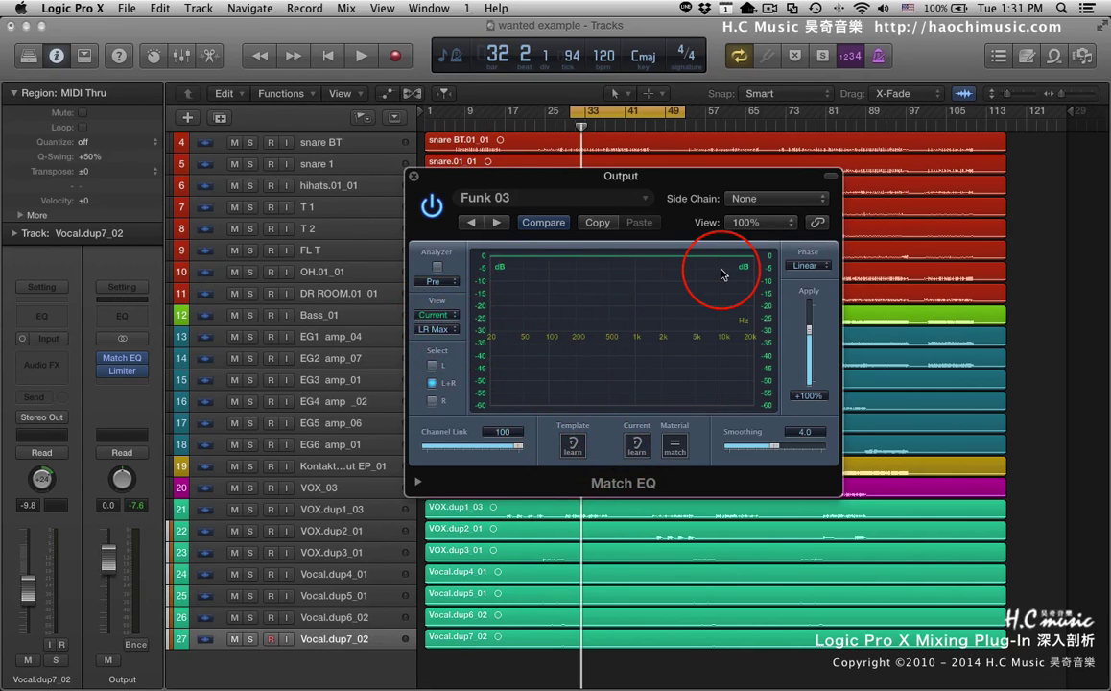
click(637, 446)
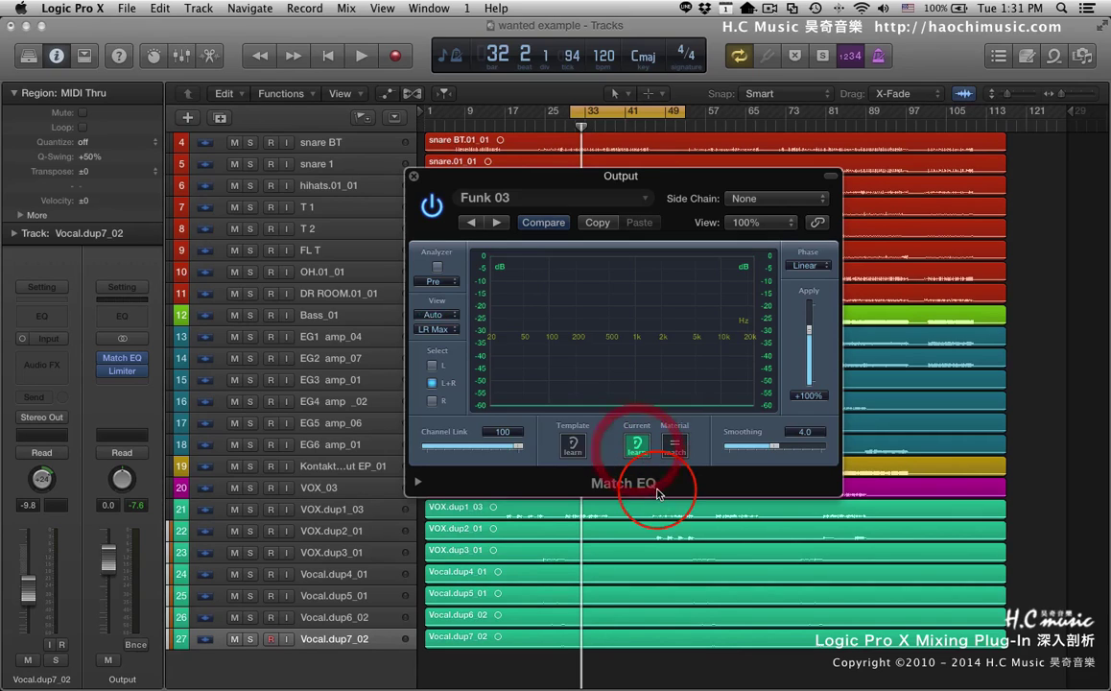
key(space)
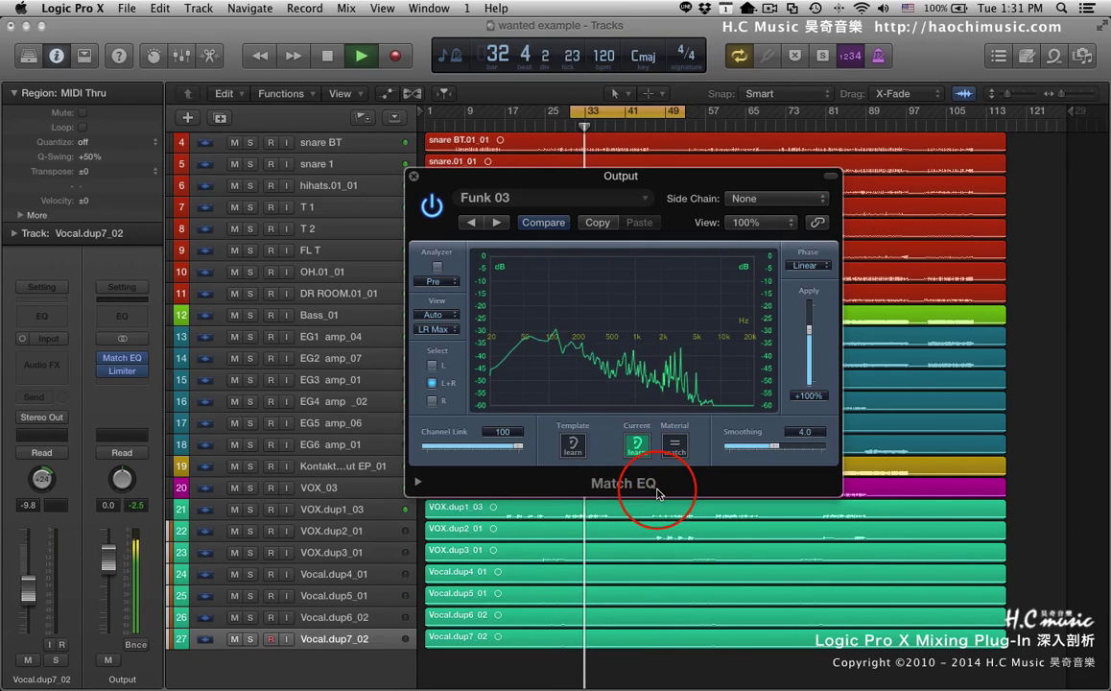
key(space)
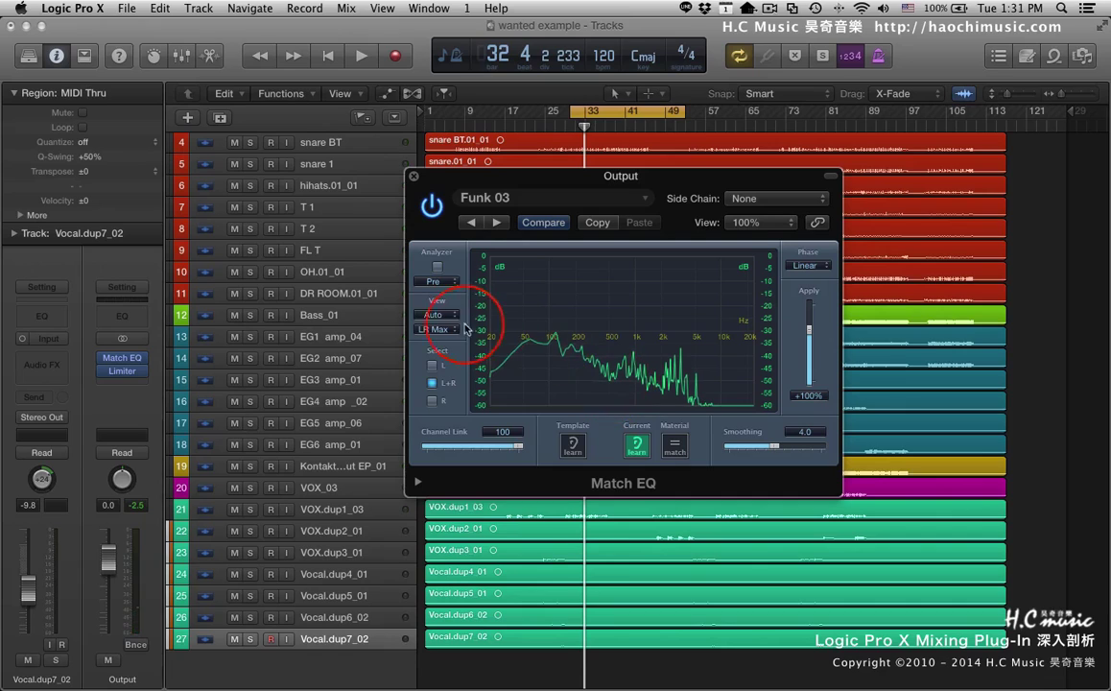
Step: Compare the learned Current Material curve with the Template curve in the Match EQ display
click(434, 329)
click(465, 357)
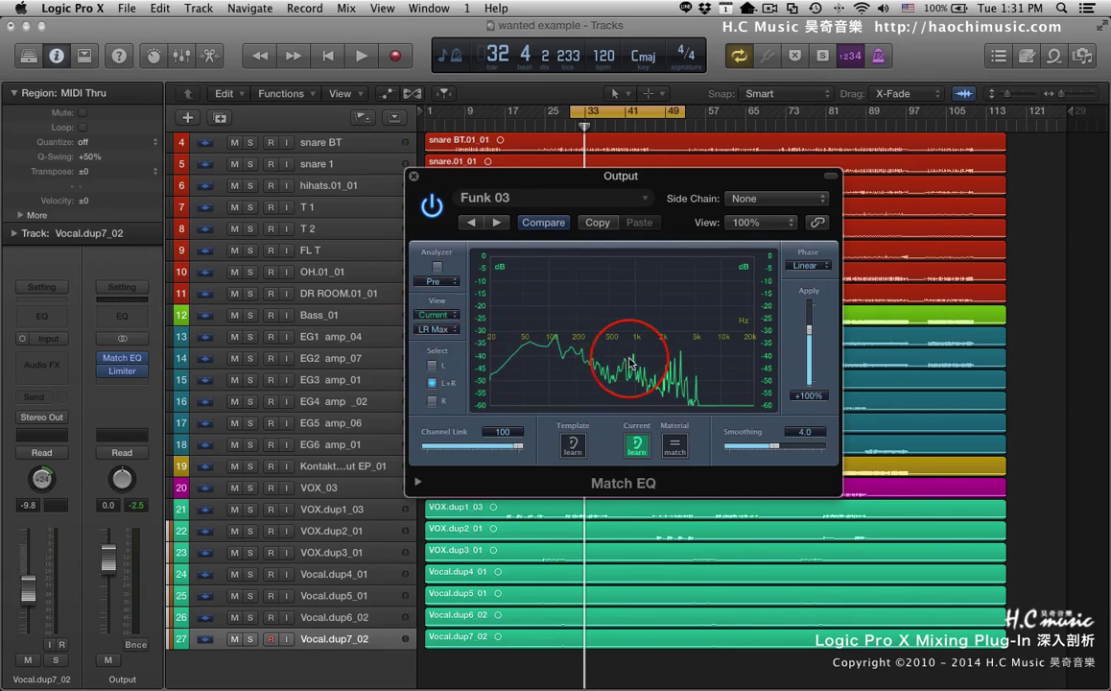
click(448, 321)
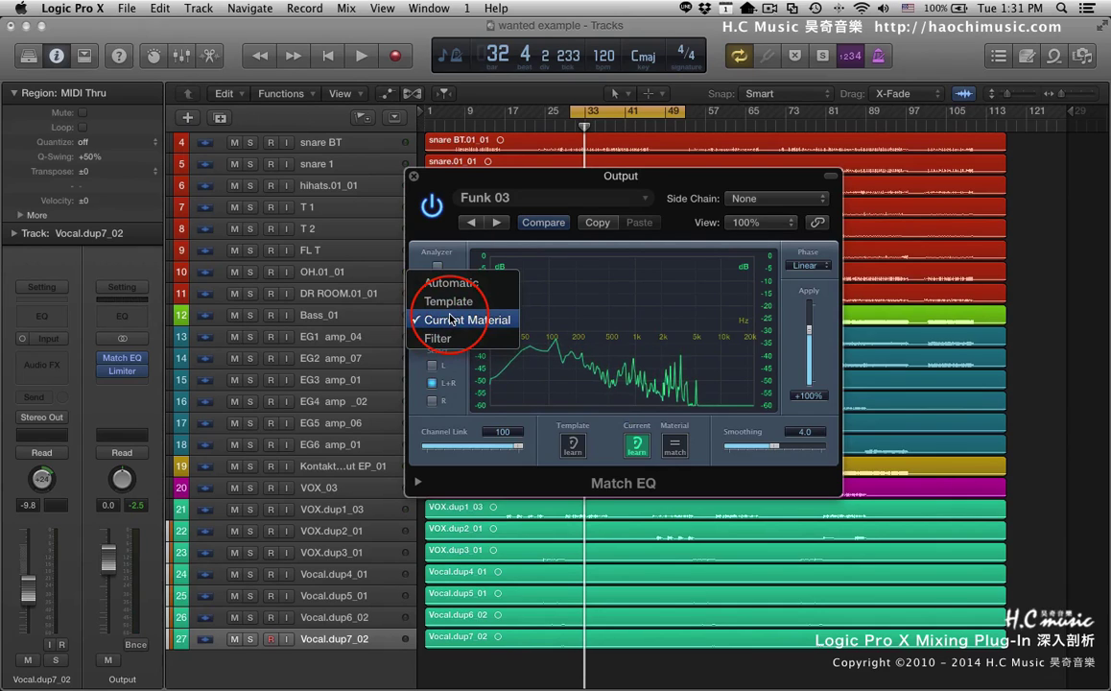
click(447, 301)
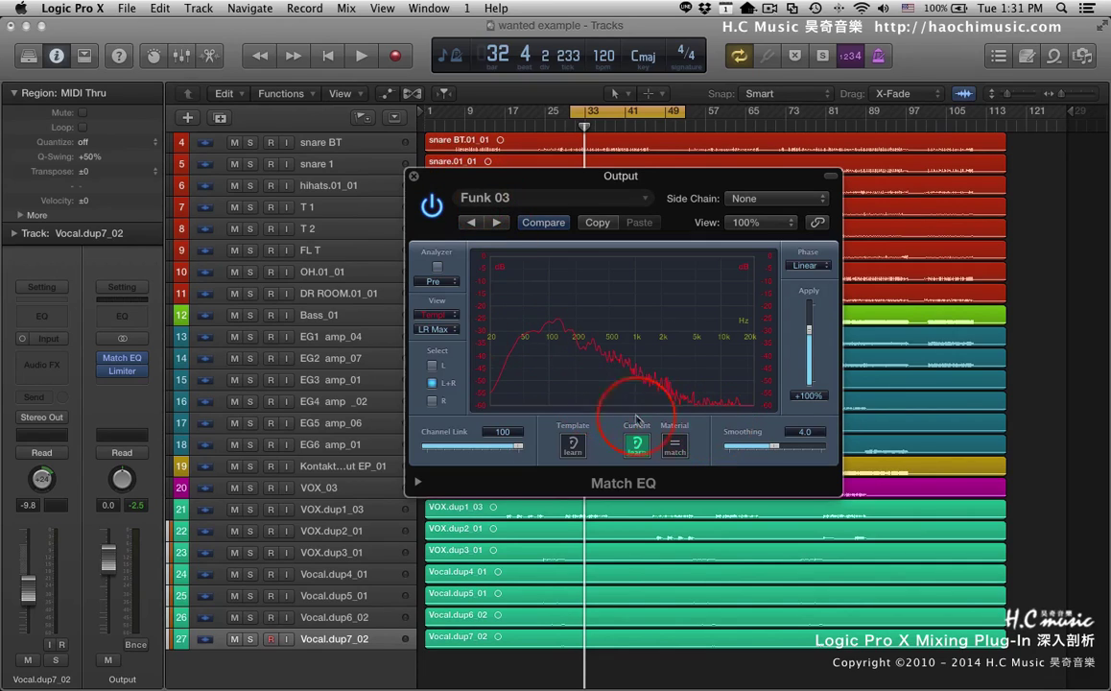
Step: Match the current material to the Funk 03 template and check the resulting curve in the Filter and Automatic views
click(677, 450)
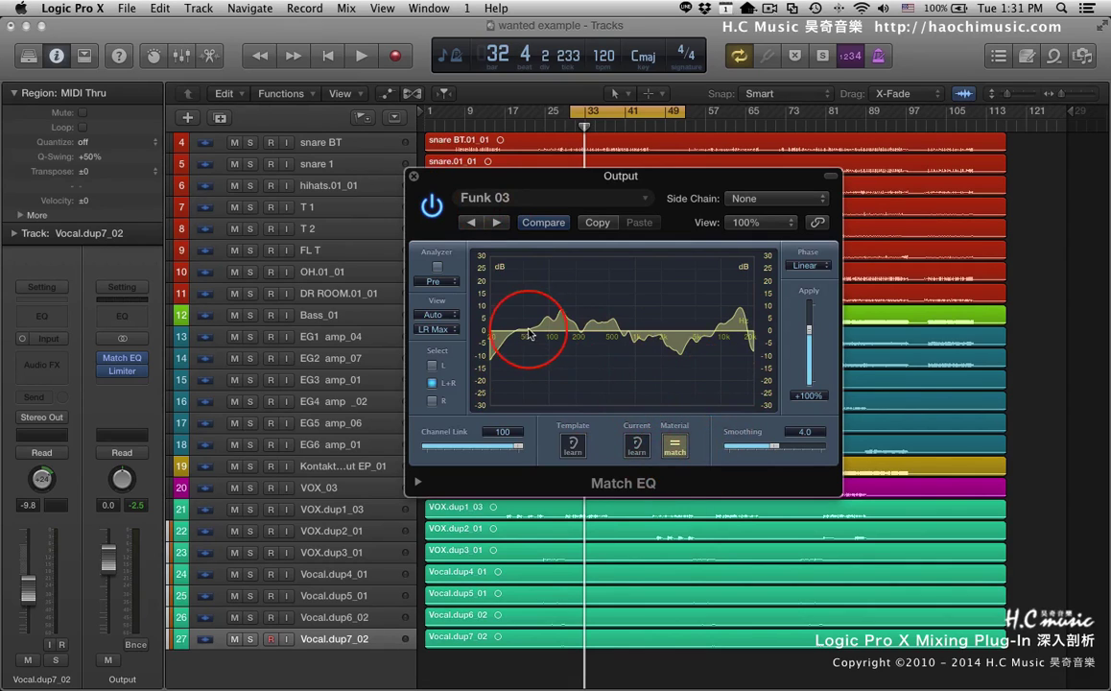
click(434, 314)
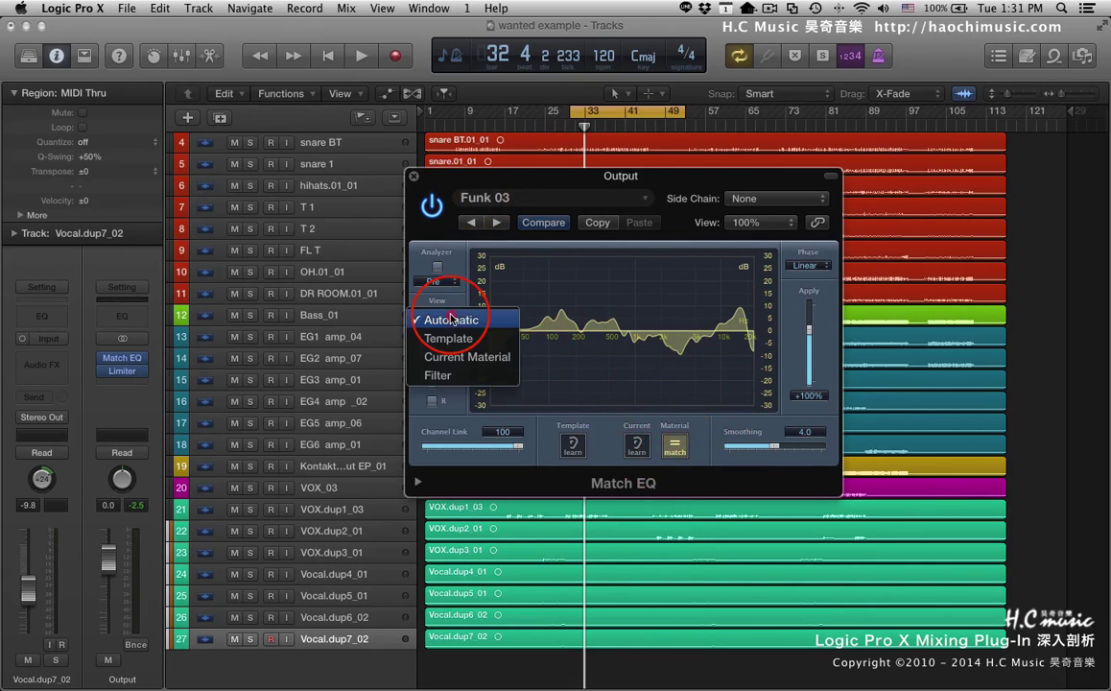
click(440, 375)
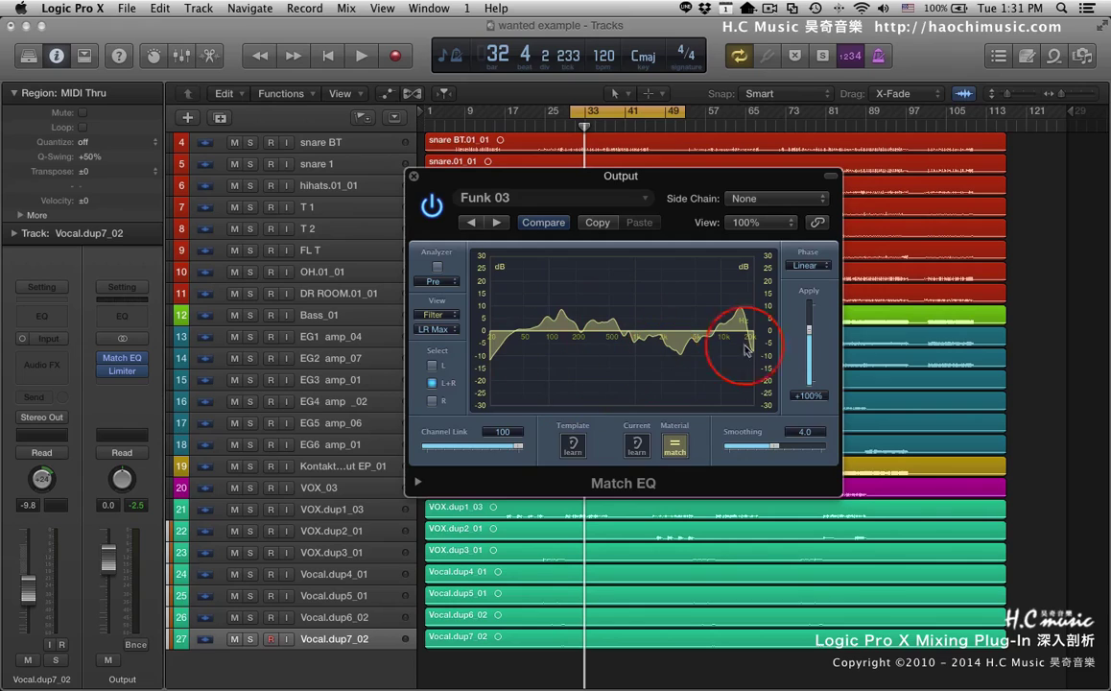
click(434, 315)
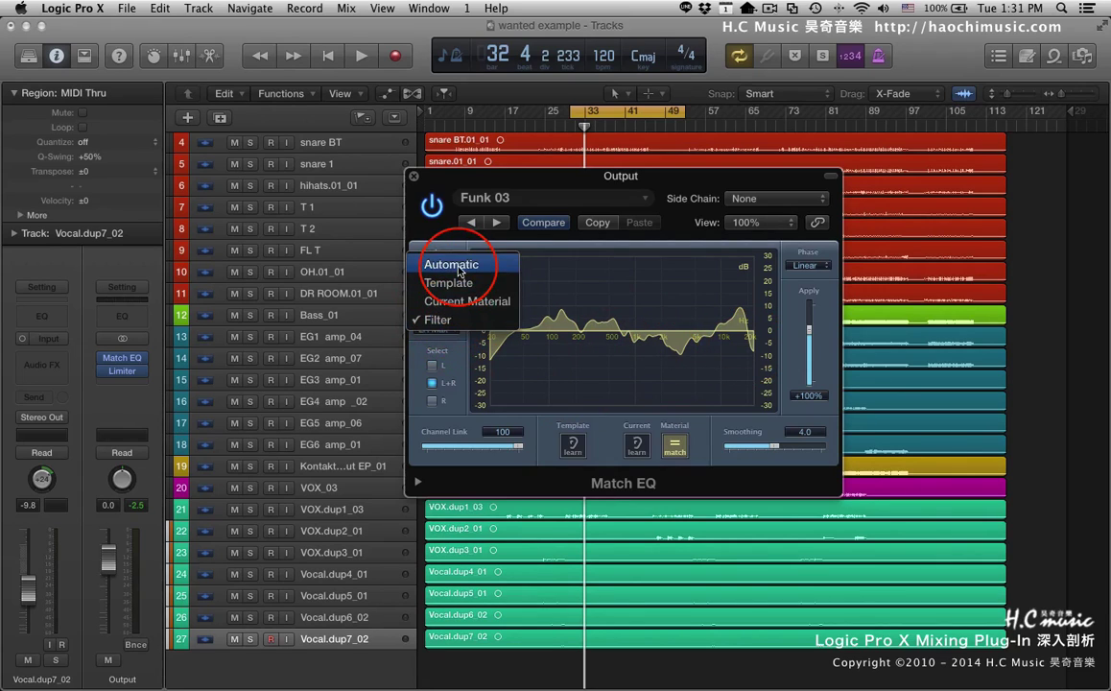
click(458, 272)
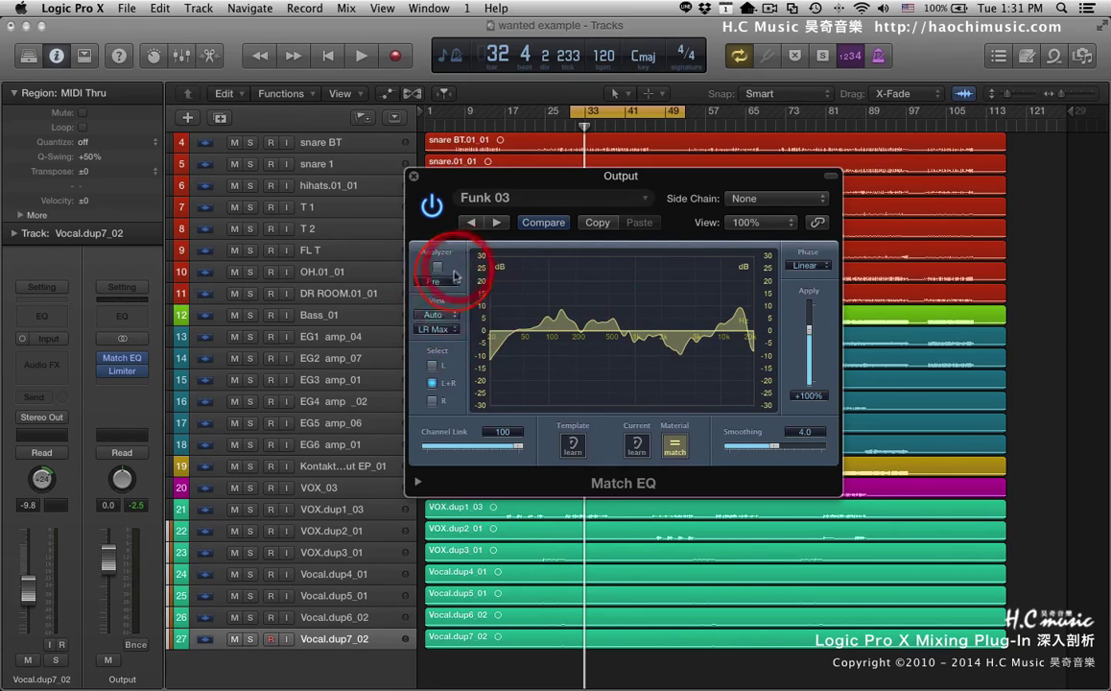
Step: Try a Channel Link of 0 with the L curve selected, and restore L+R and a Channel Link of 100
click(454, 333)
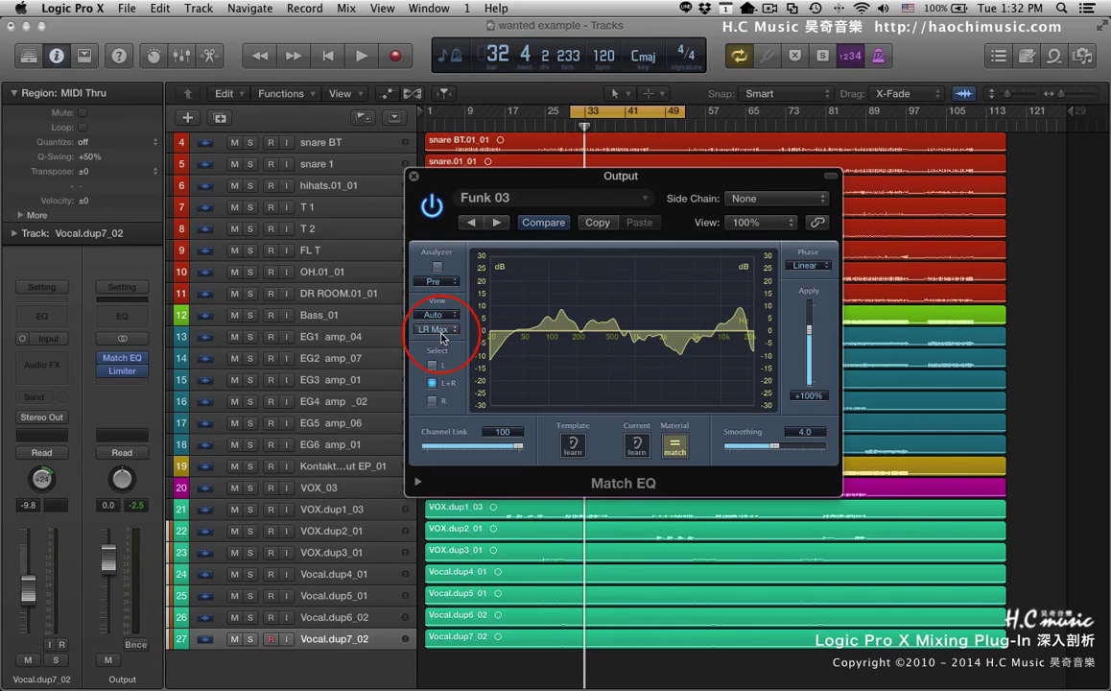
click(454, 332)
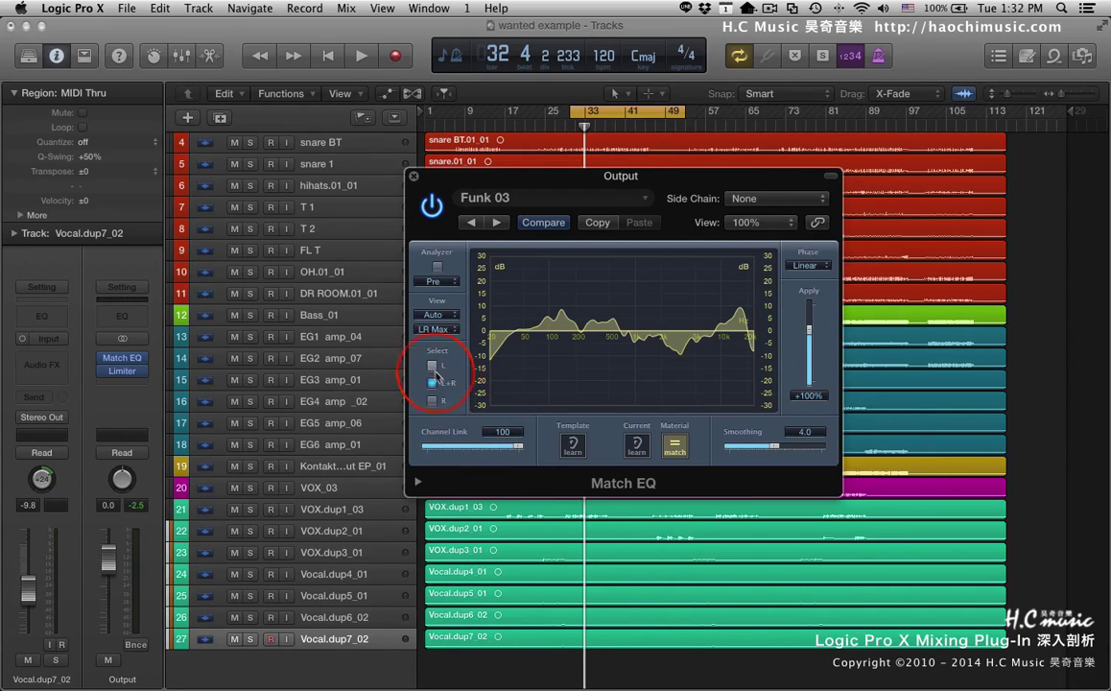
drag(509, 444, 312, 446)
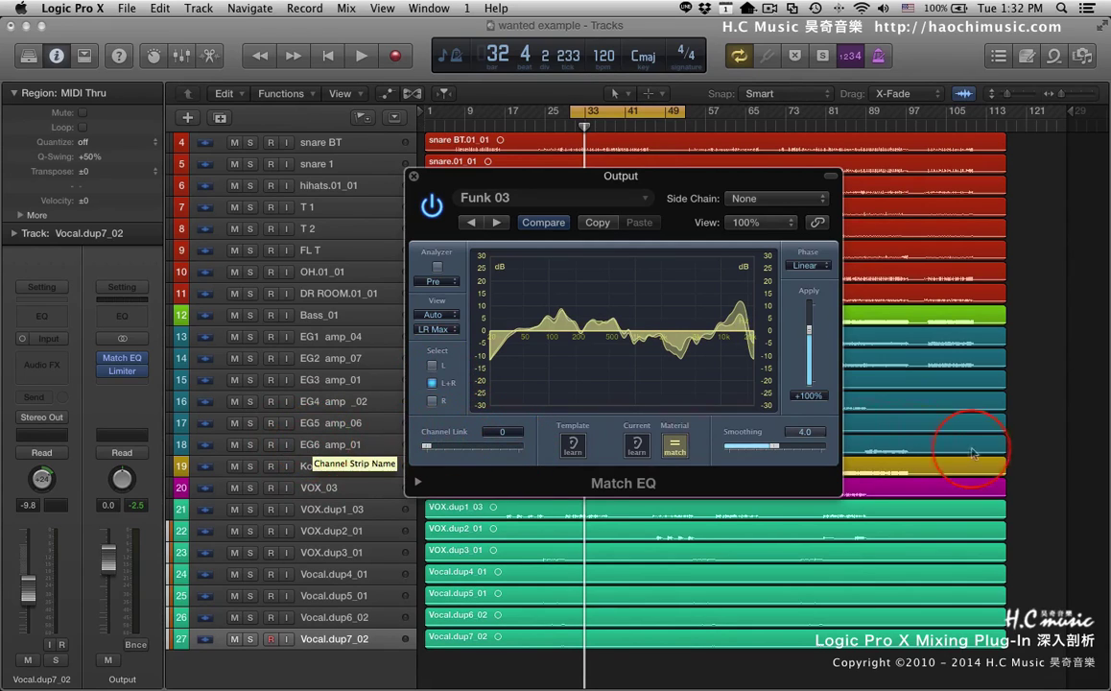
click(437, 367)
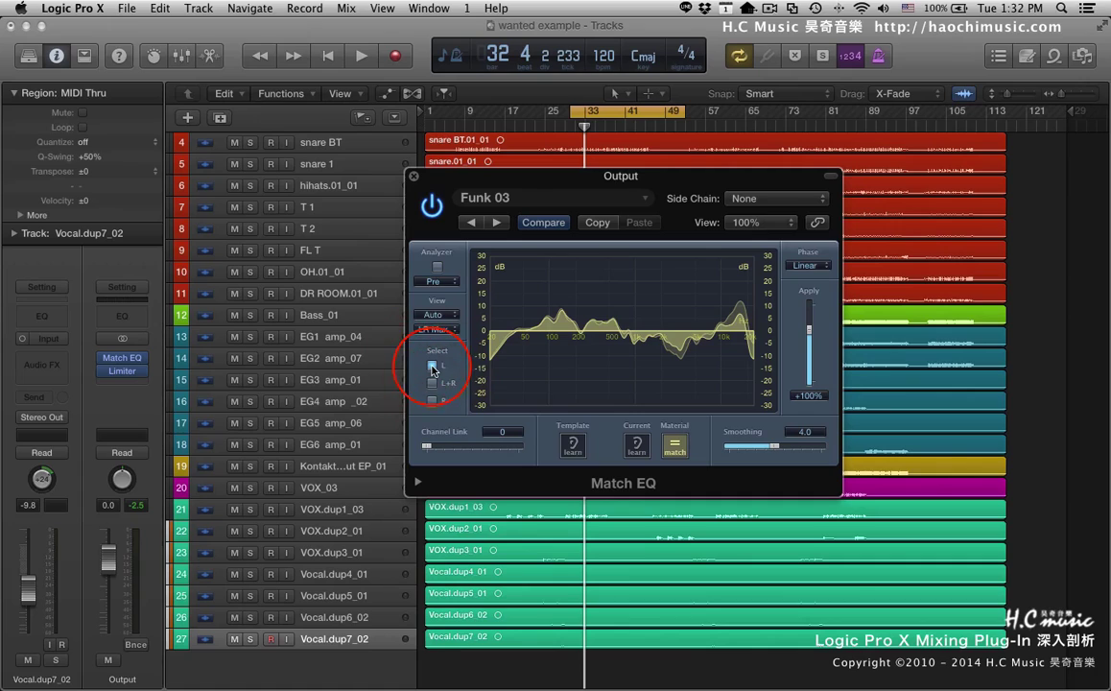
click(436, 367)
click(435, 368)
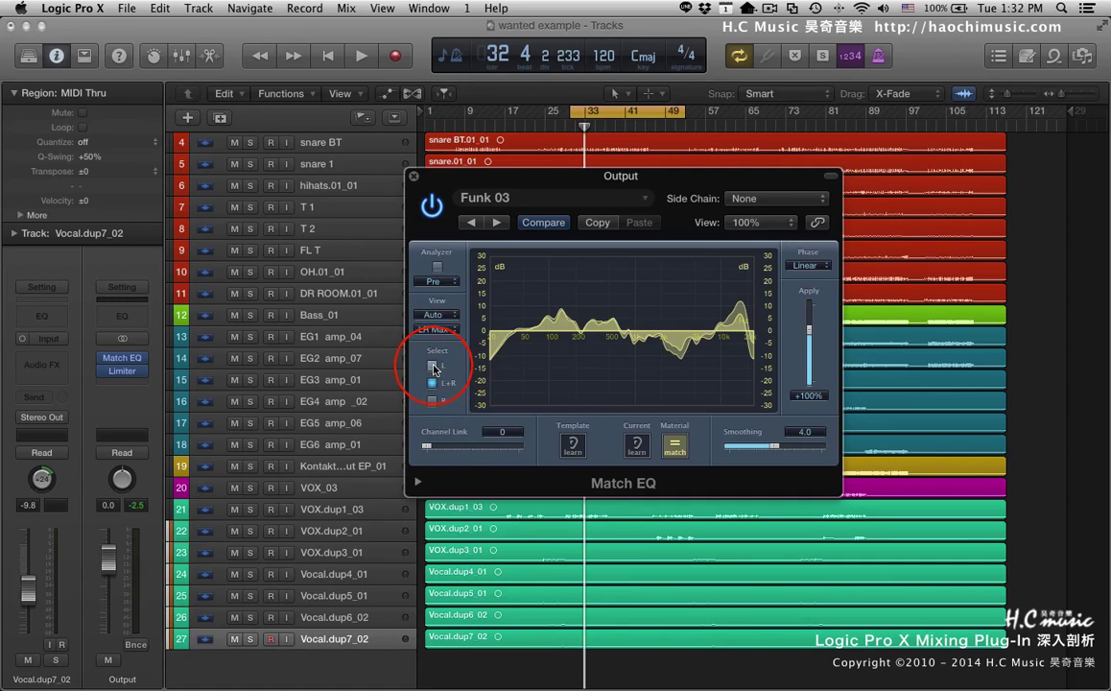
drag(428, 449, 663, 452)
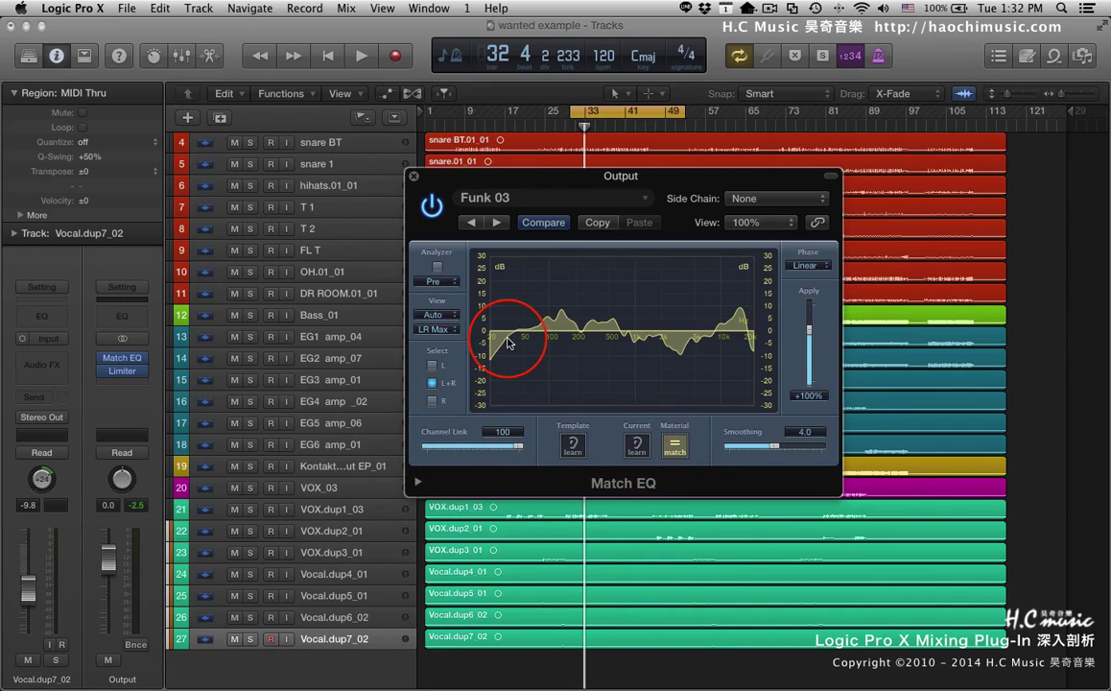
Step: Set the Match EQ Apply amount to +91% with Smoothing at 4.0 and Phase on Linear
click(812, 268)
click(825, 254)
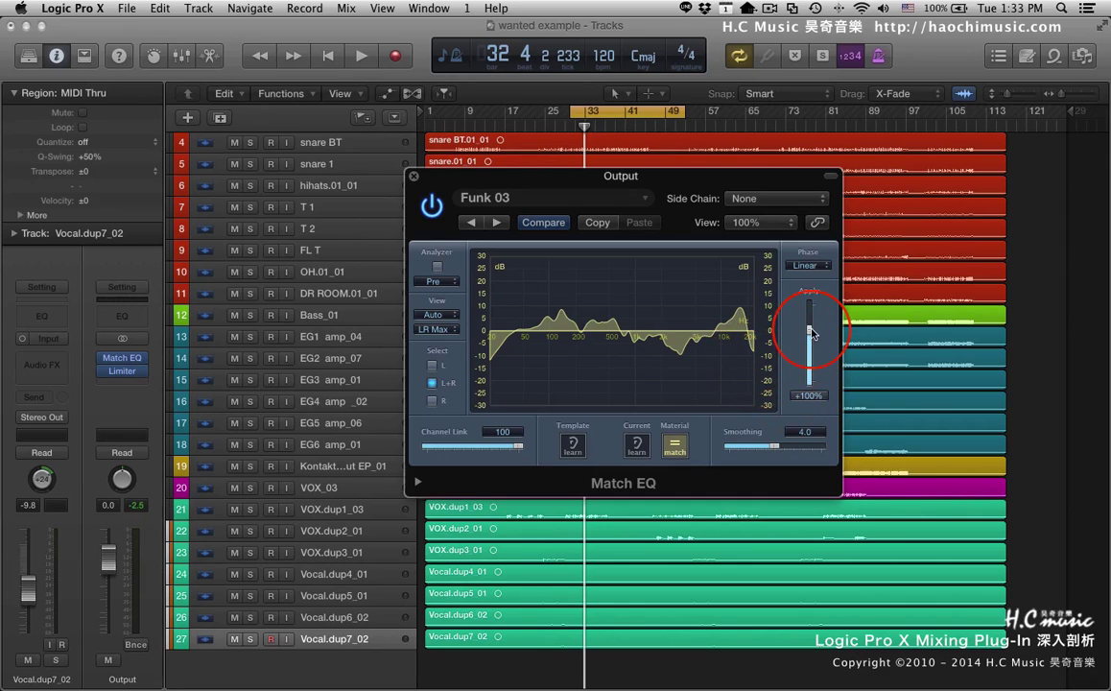
mouse_move(809, 331)
mouse_down()
mouse_move(809, 310)
mouse_move(811, 384)
mouse_move(810, 330)
mouse_up()
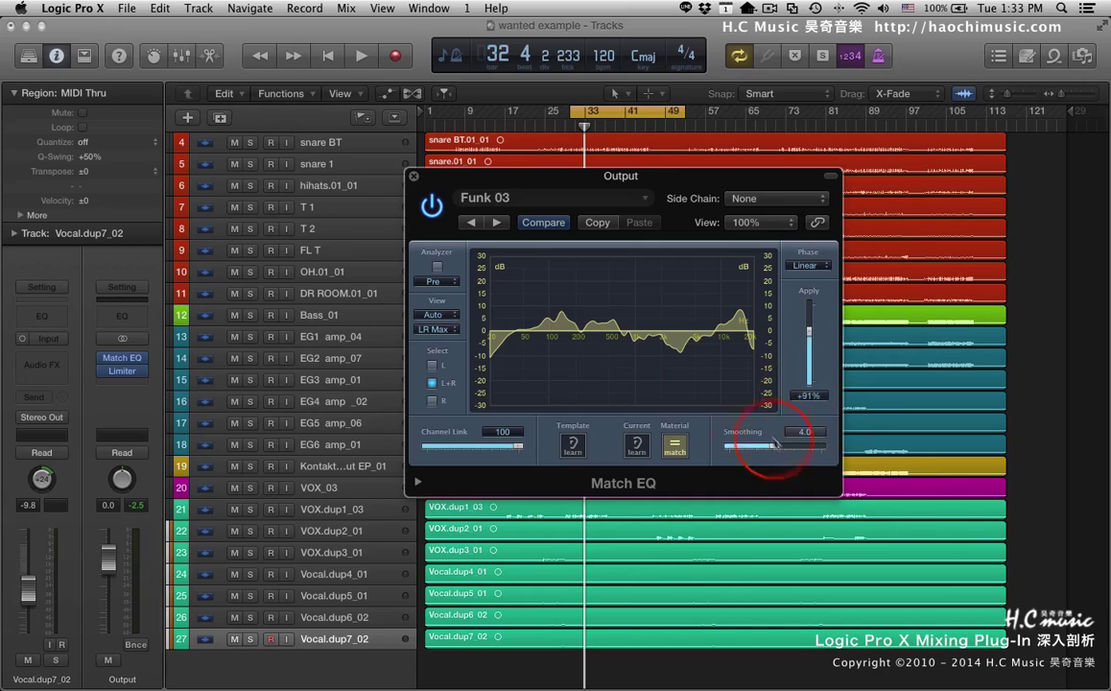
mouse_move(775, 447)
mouse_down()
mouse_move(802, 451)
mouse_move(778, 450)
mouse_up()
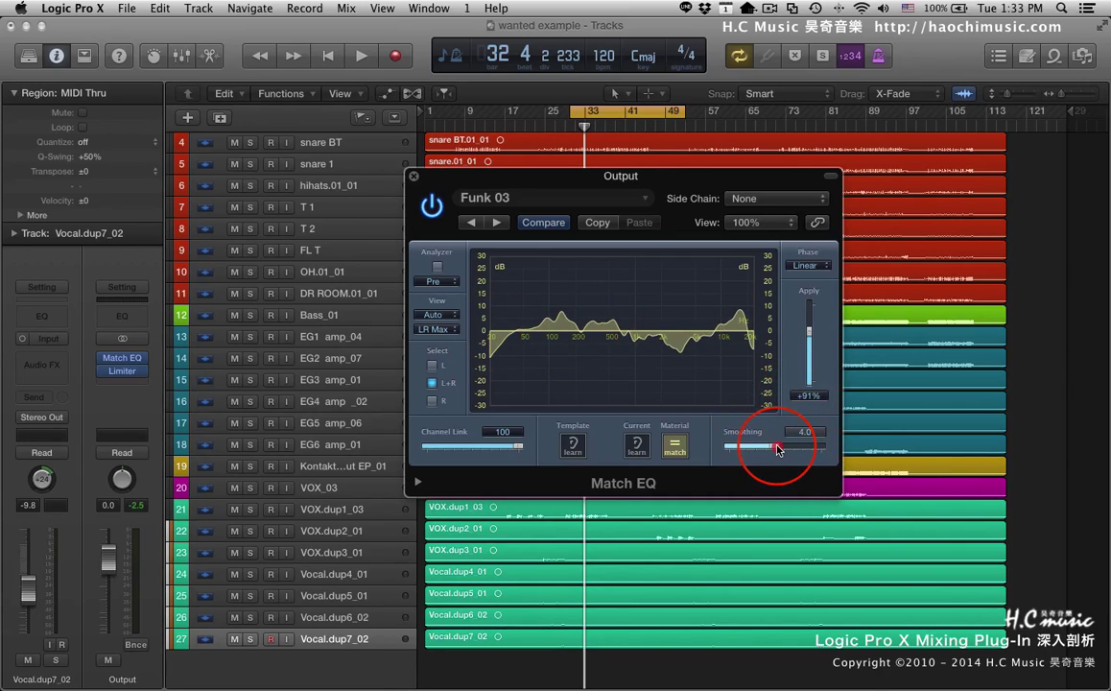
Step: Listen to the matched EQ at the set Apply amount in a short playback of the song
key(space)
click(812, 338)
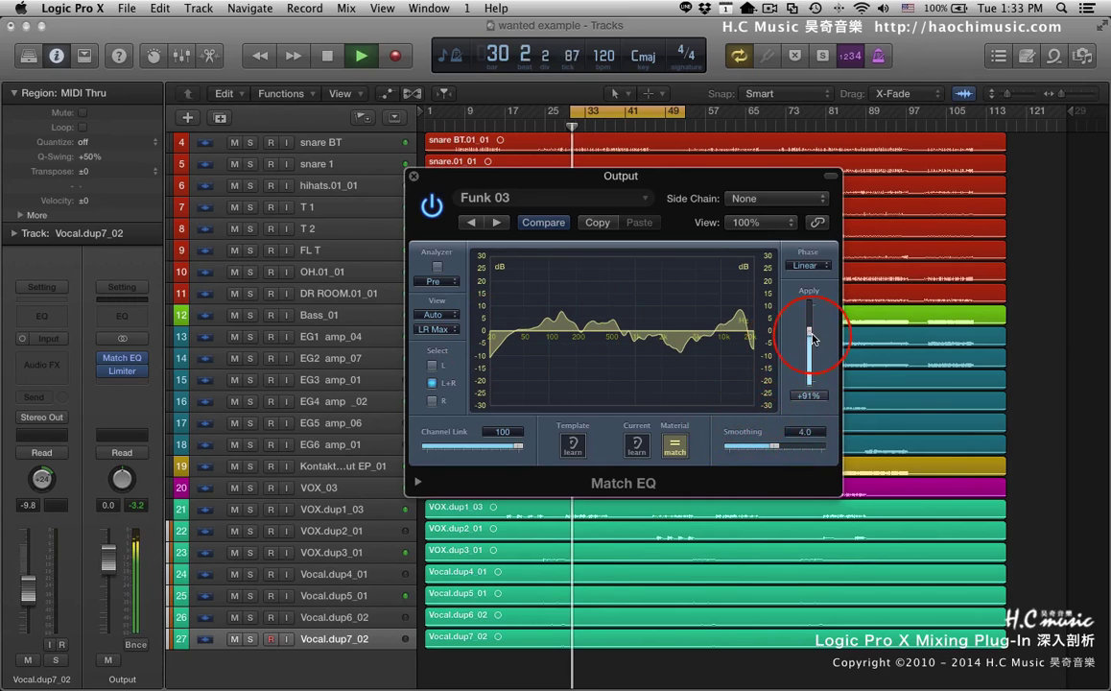
mouse_move(811, 338)
mouse_down()
mouse_move(811, 382)
mouse_move(805, 338)
mouse_up()
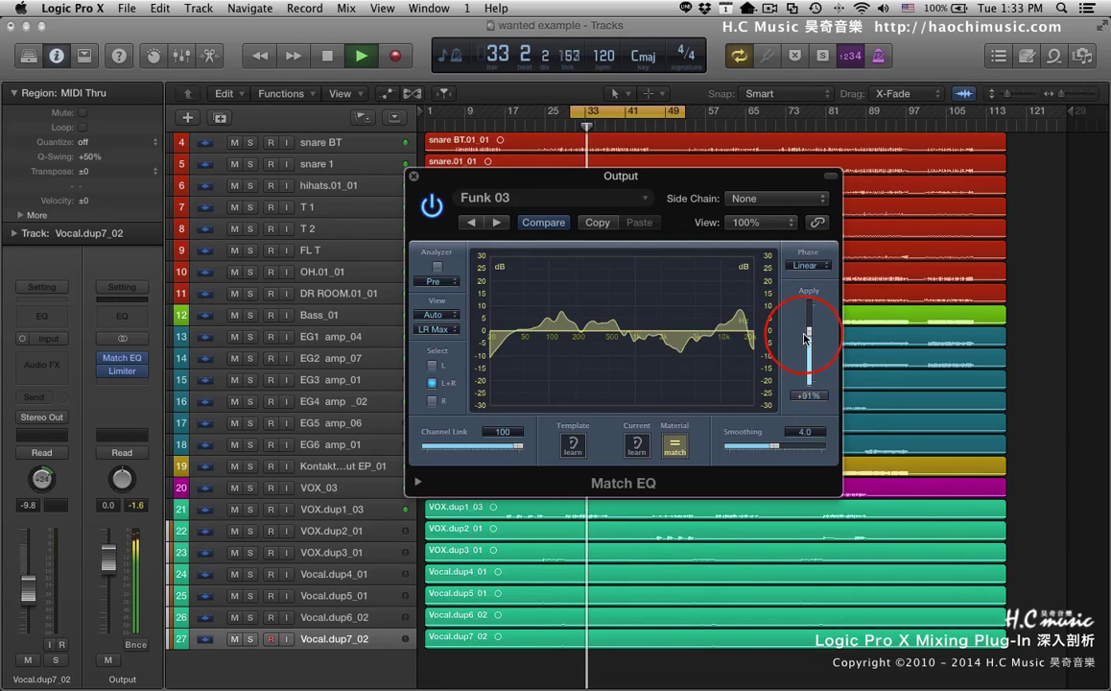
key(space)
Step: Reshape the matched curve by hand, with a cut of about 5 dB near 500 Hz and a boost of about 4 dB near 3 kHz
drag(612, 315, 610, 336)
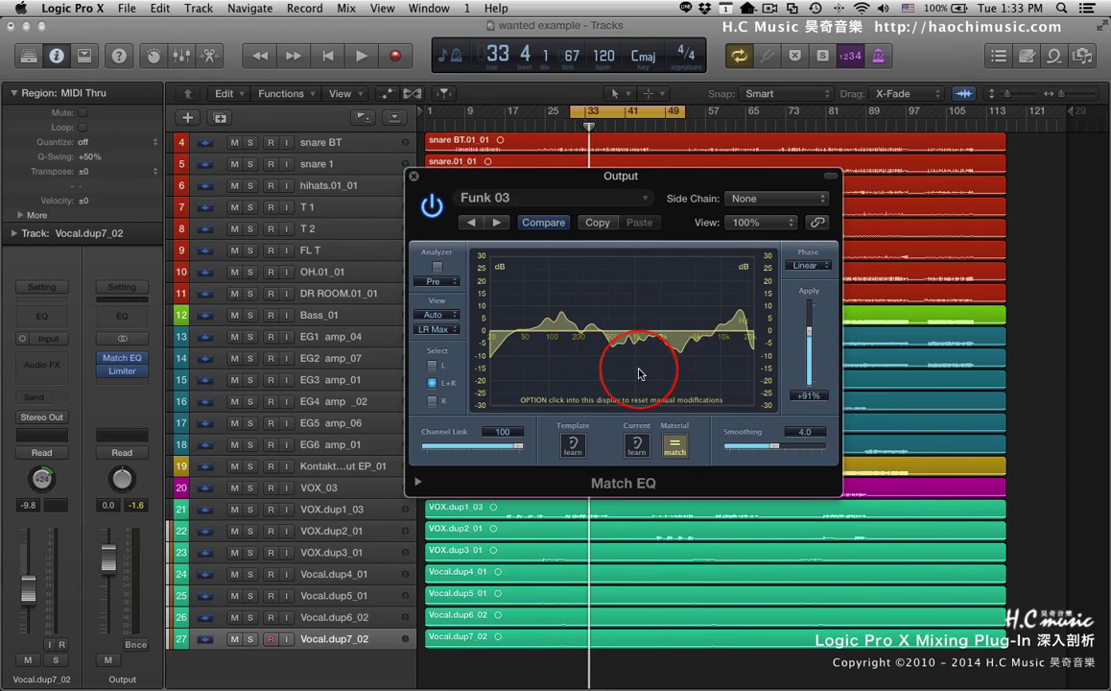
drag(681, 370, 683, 348)
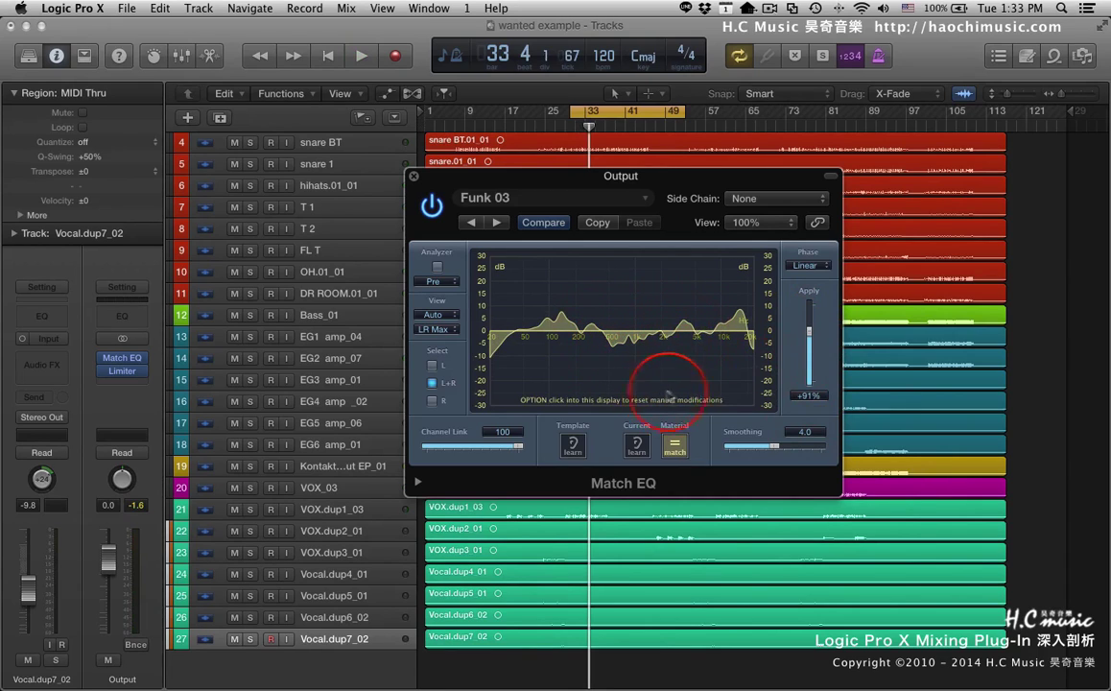